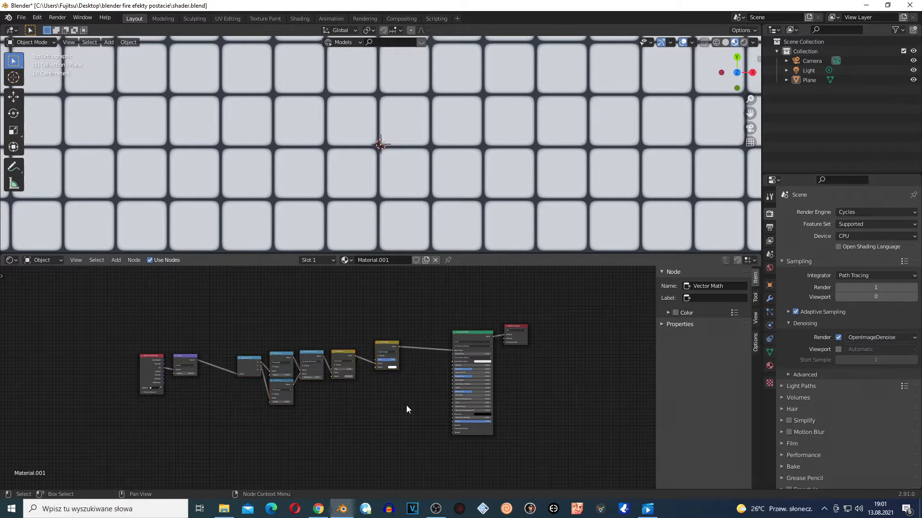
# Move the node chain from Separate XYZ through Color Dodge closer to the Scale node
pyautogui.scroll(-6, 331, 144)
pyautogui.scroll(-4, 334, 173)
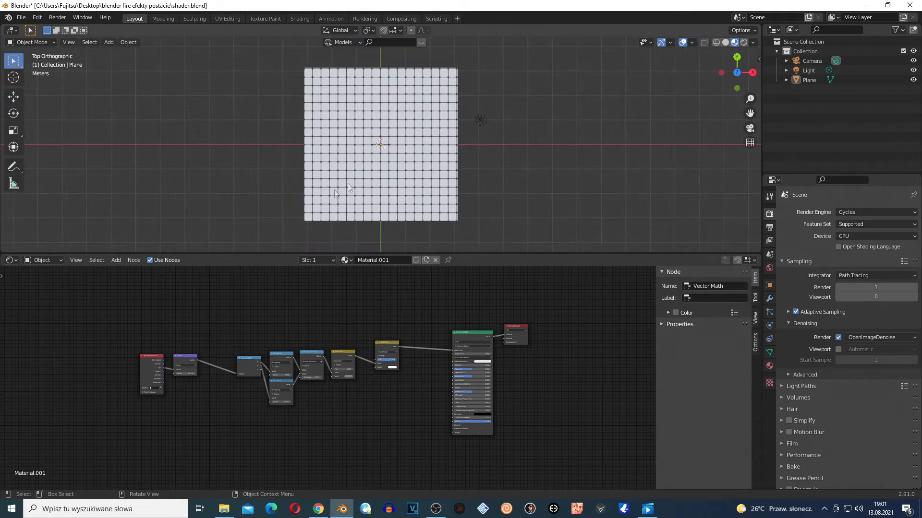
pyautogui.scroll(3, 322, 149)
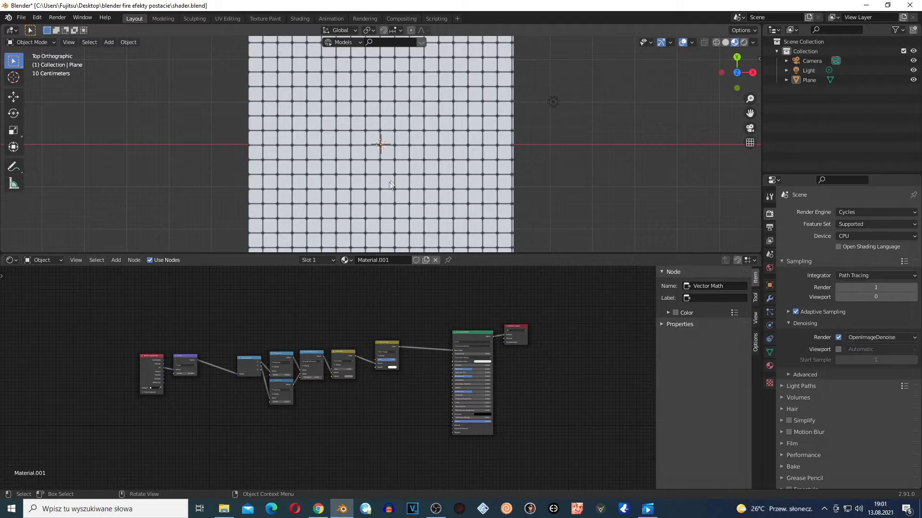
pyautogui.moveTo(417, 412); pyautogui.dragTo(243, 336)
pyautogui.press('g')
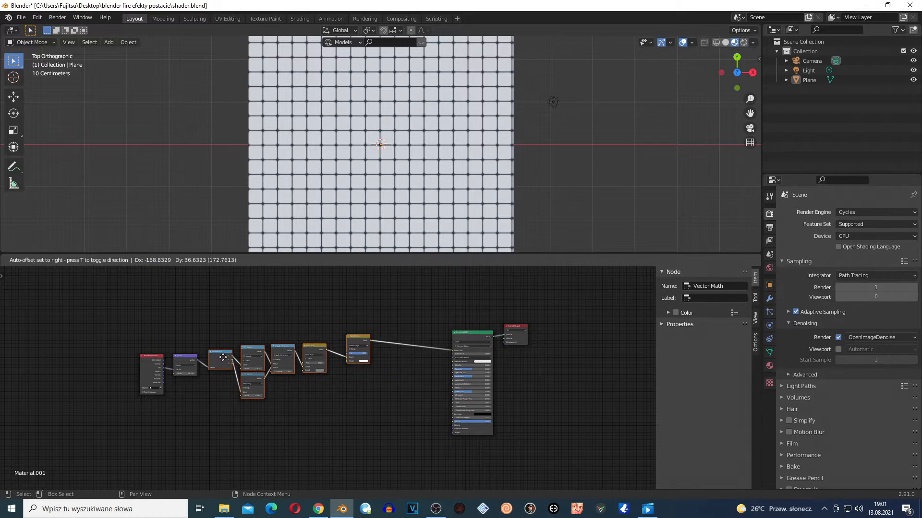
pyautogui.click(221, 357)
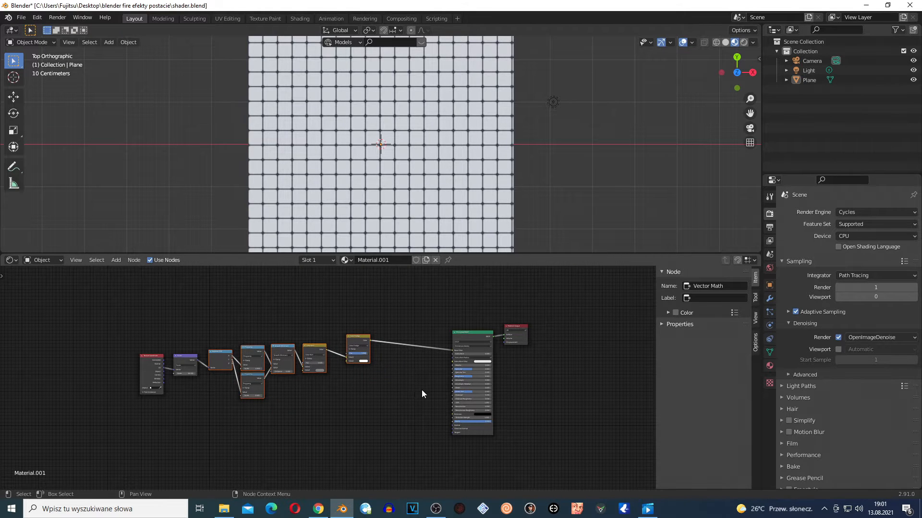
# Insert a Math node on the link between Color Dodge and the Principled BSDF's Base Color
pyautogui.scroll(3, 421, 390)
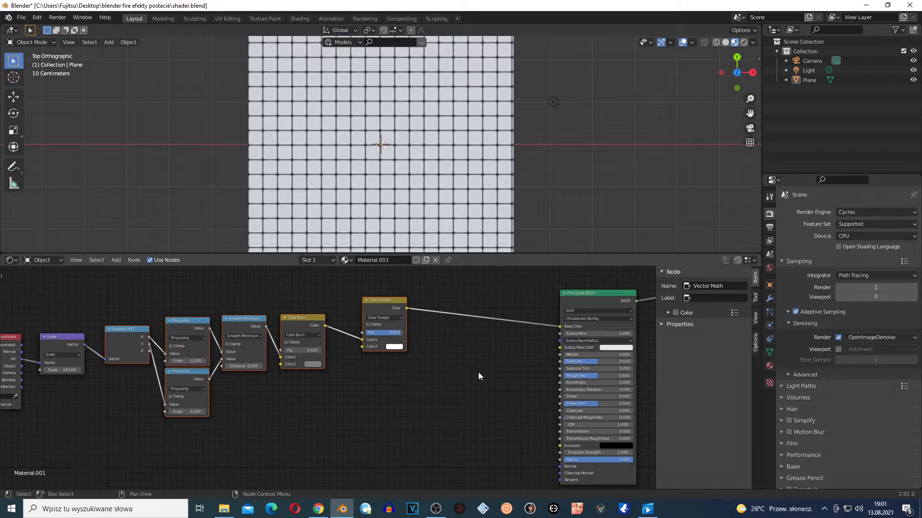
pyautogui.hotkey('shift', 'a')
pyautogui.moveTo(463, 364)
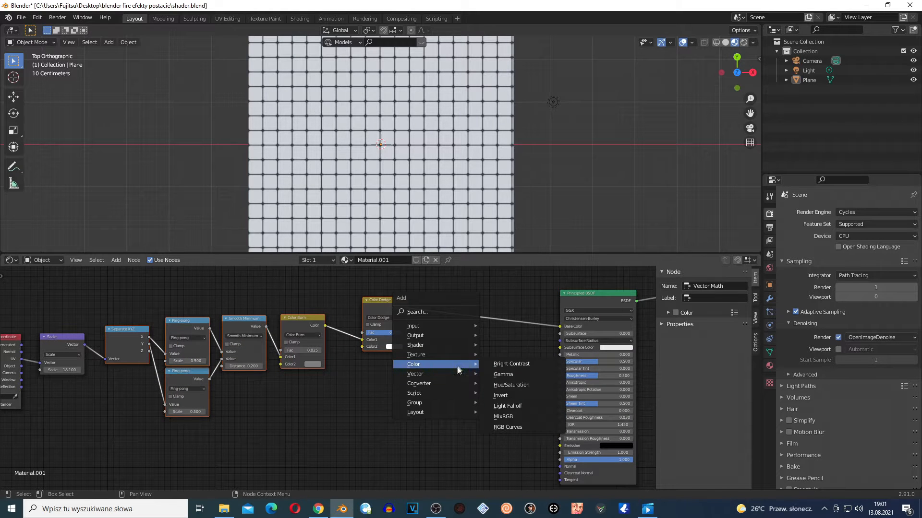
pyautogui.moveTo(430, 384)
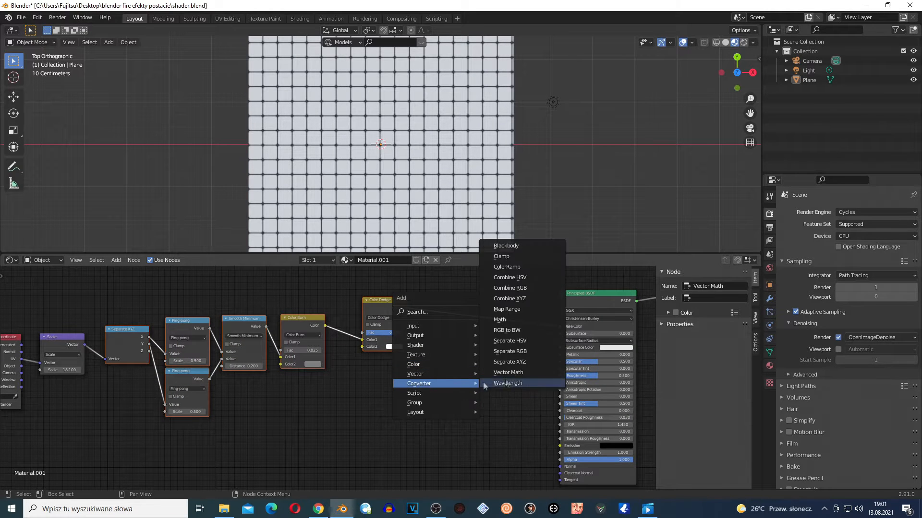
pyautogui.click(522, 317)
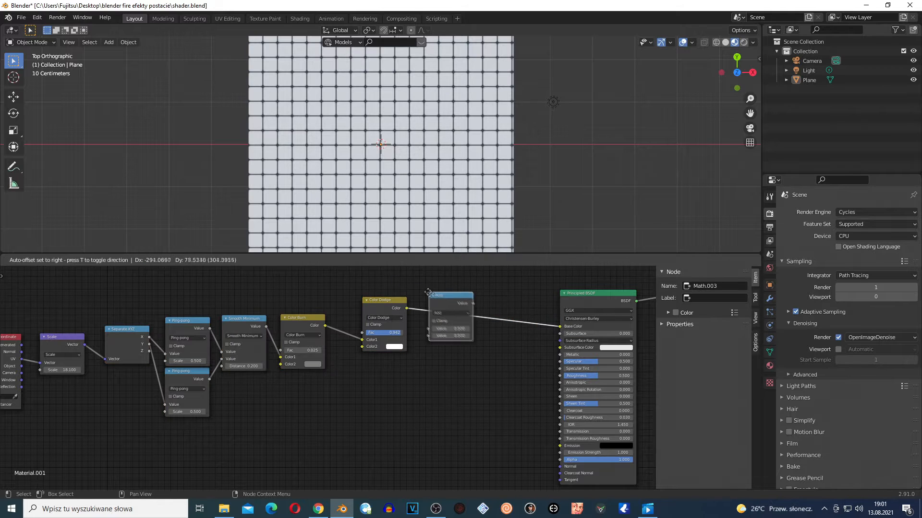
pyautogui.click(435, 294)
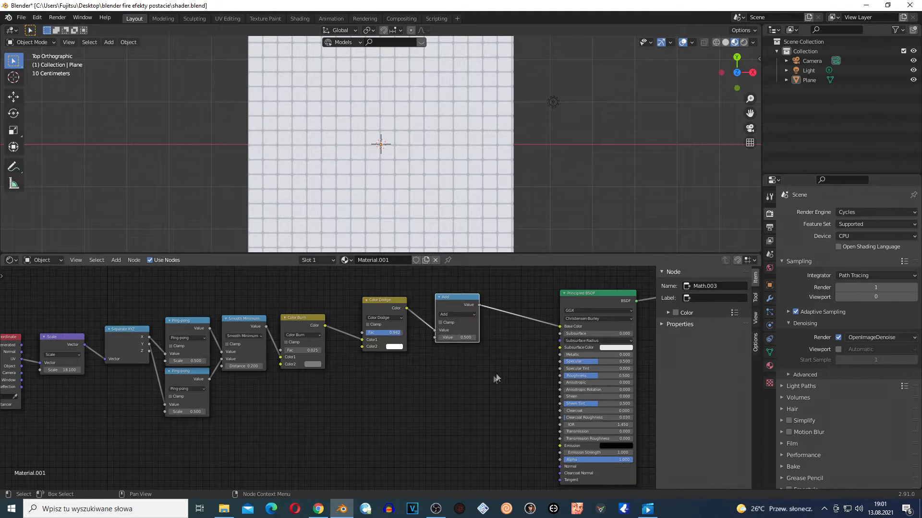
# Set the new Math node's operation to Greater Than with a threshold of 0
pyautogui.scroll(3, 462, 408)
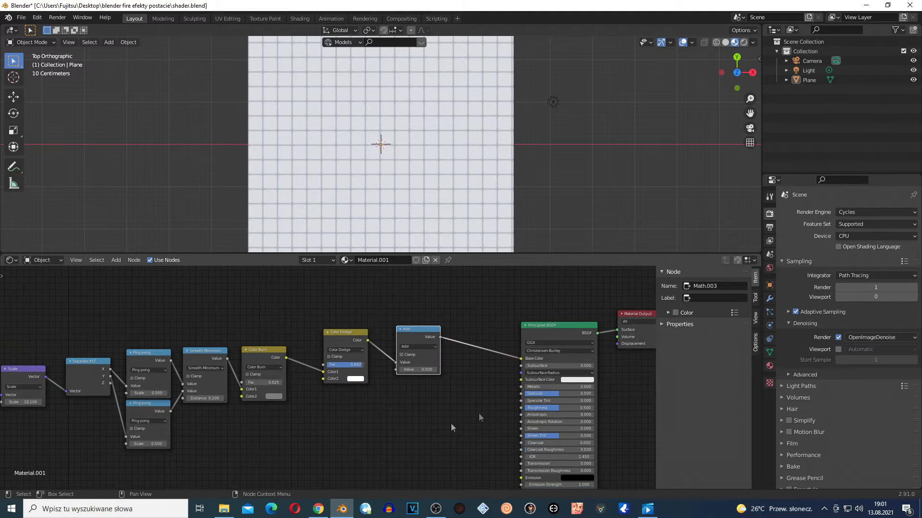
pyautogui.scroll(2, 527, 364)
pyautogui.click(468, 355)
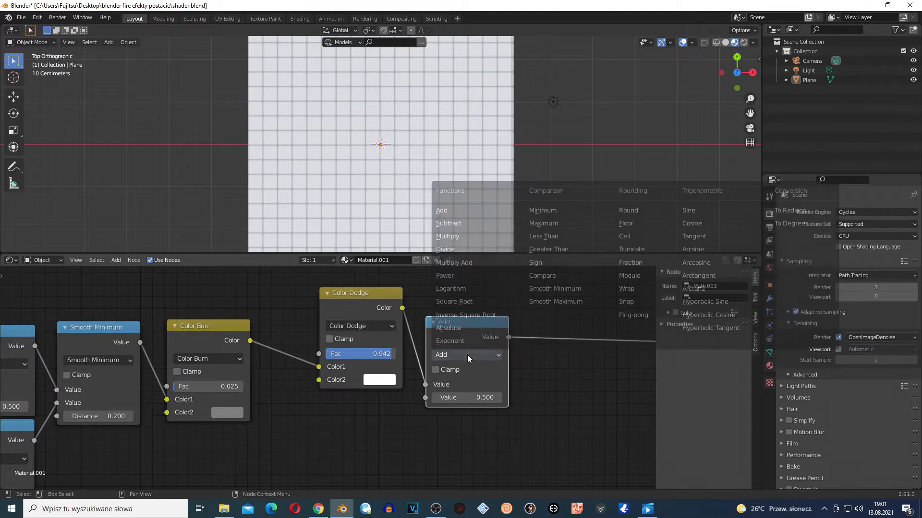
pyautogui.click(559, 249)
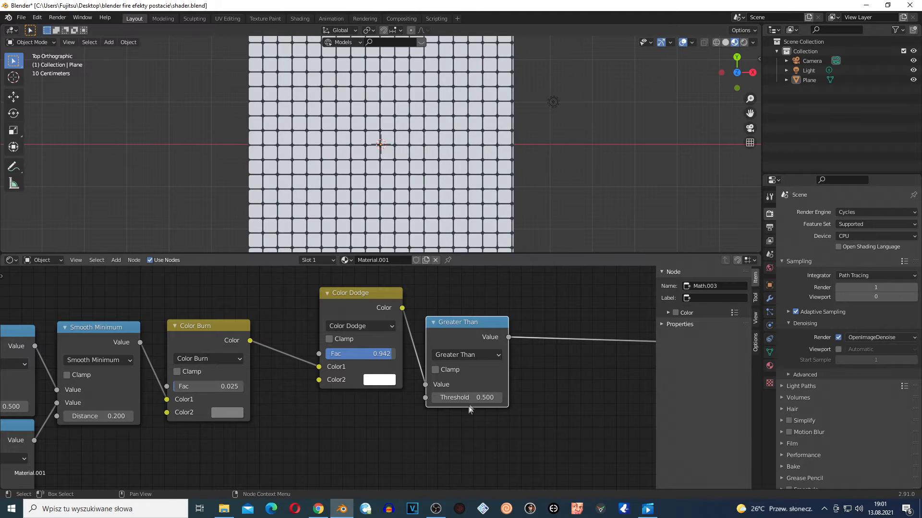
pyautogui.scroll(7, 459, 83)
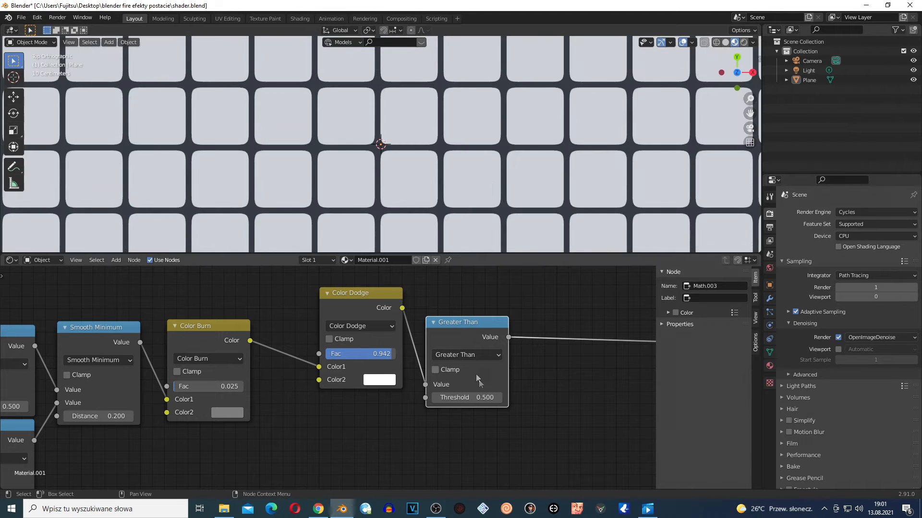
pyautogui.click(478, 397)
pyautogui.press('Return')
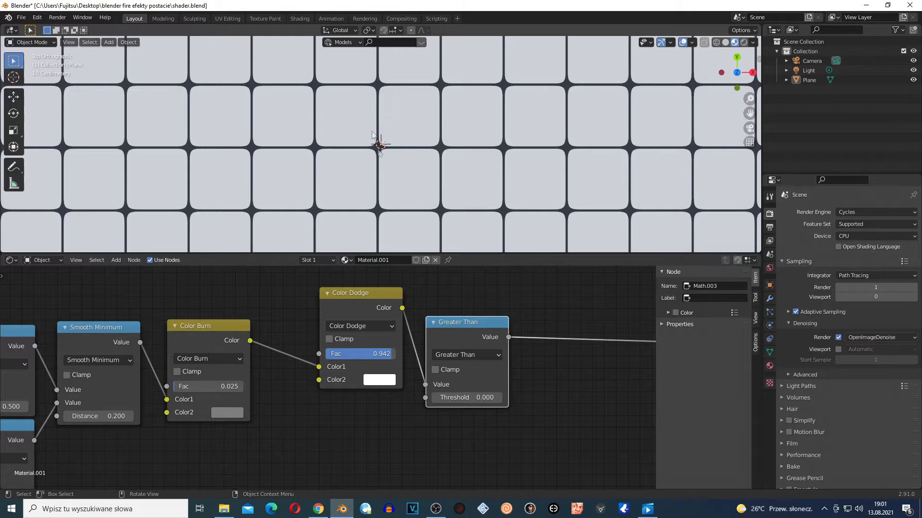
# Insert a MixRGB node between Greater Than and the Base Color, and reroute the Greater Than output into its Fac input
pyautogui.scroll(-3, 575, 403)
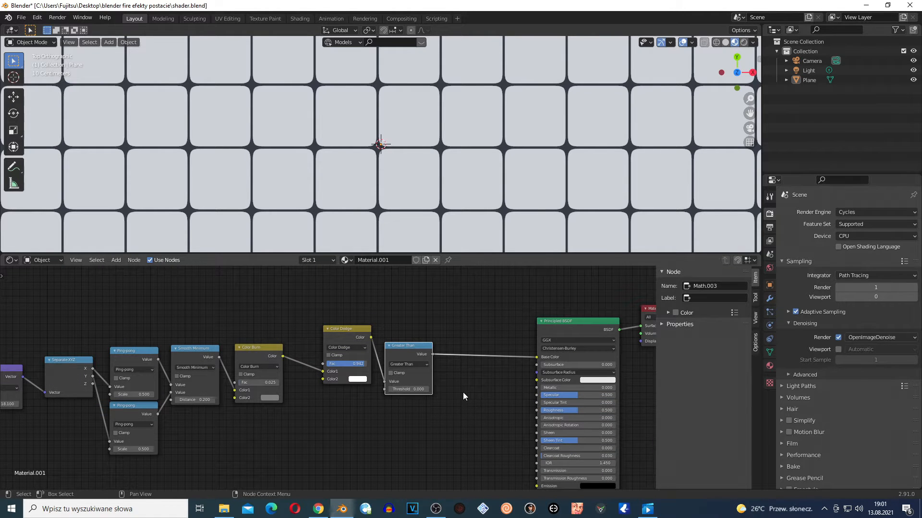
pyautogui.hotkey('shift', 'a')
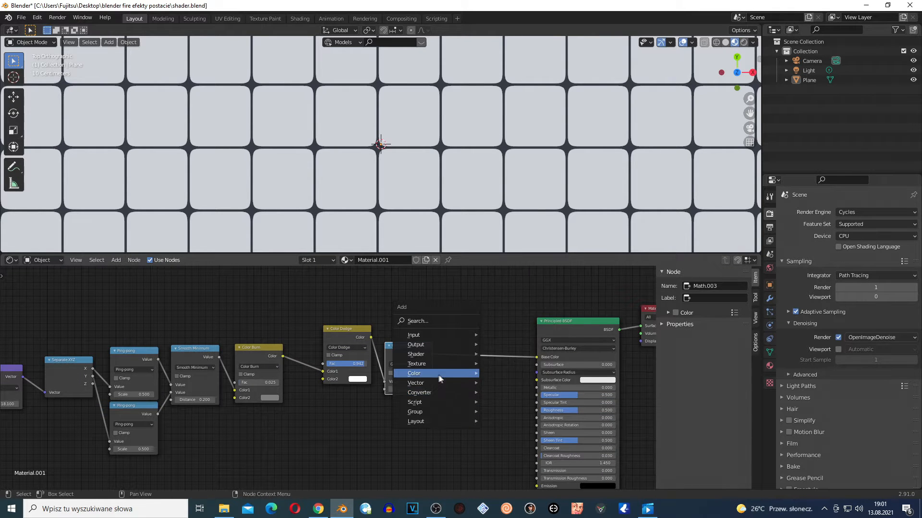
pyautogui.moveTo(437, 374)
pyautogui.click(540, 427)
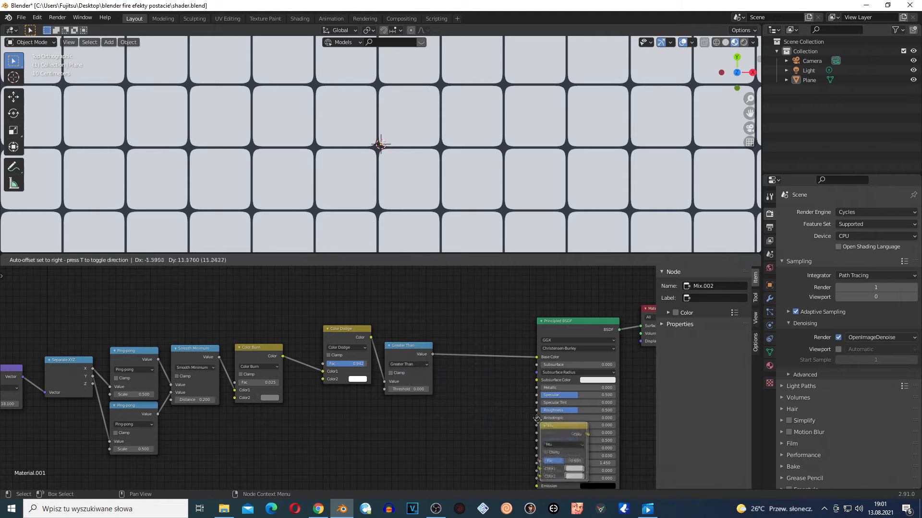
pyautogui.click(455, 338)
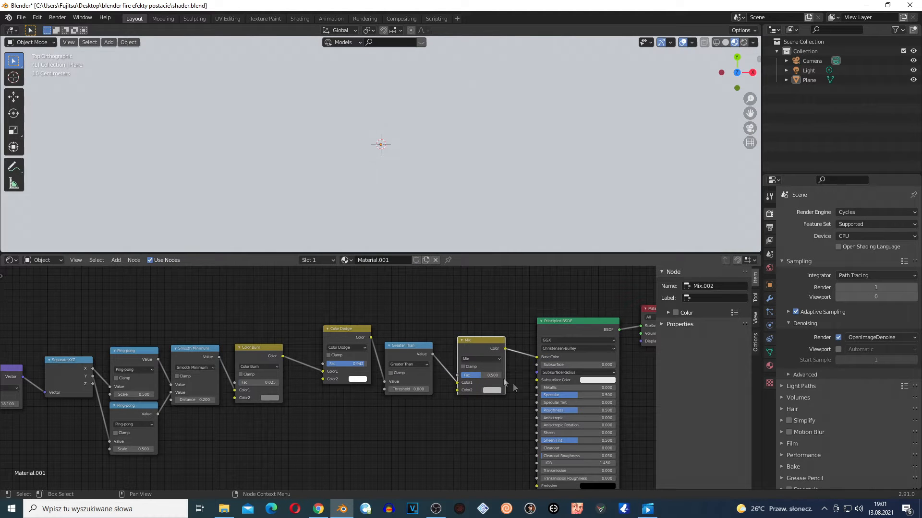
pyautogui.scroll(3, 581, 407)
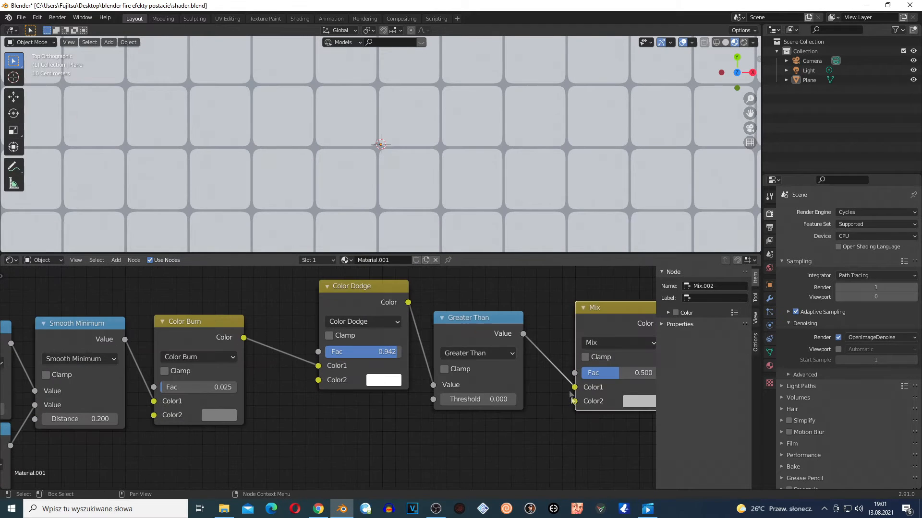
pyautogui.moveTo(581, 392); pyautogui.dragTo(575, 373)
# Set the Mix node's Color2 to white and its Color1 to a muted salmon with H 0.061, S 0.319 and V 0.735
pyautogui.scroll(-3, 539, 399)
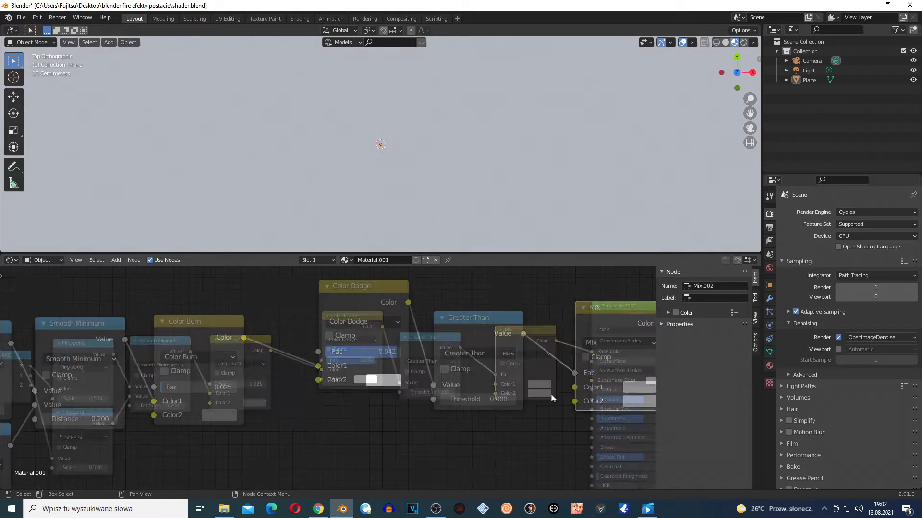
pyautogui.click(509, 391)
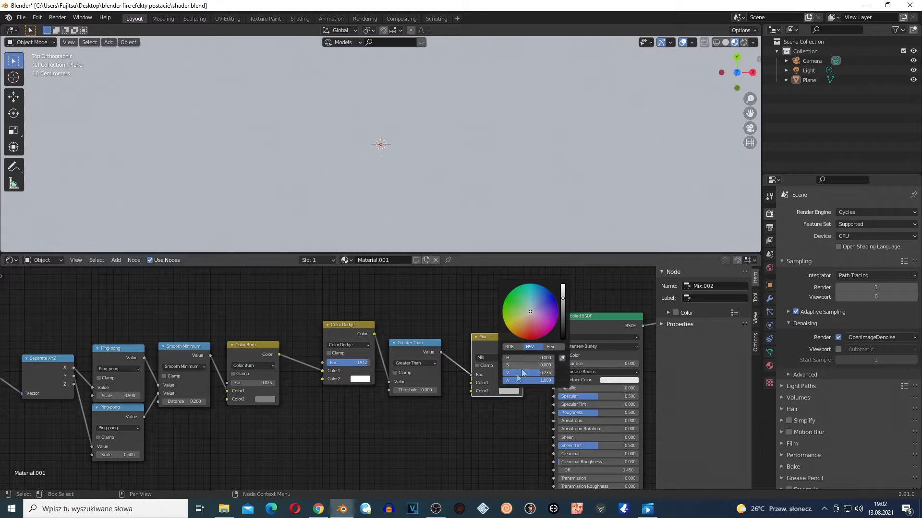
pyautogui.click(514, 379)
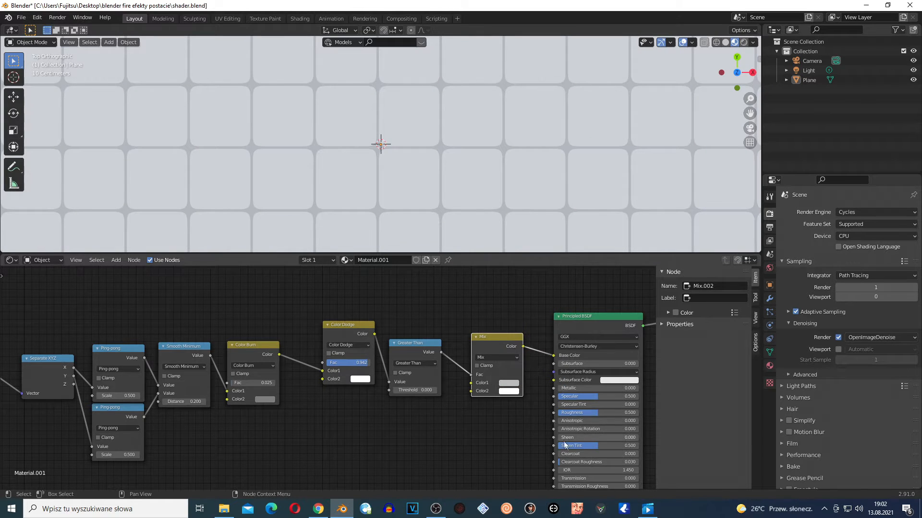
pyautogui.scroll(2, 565, 445)
pyautogui.click(576, 388)
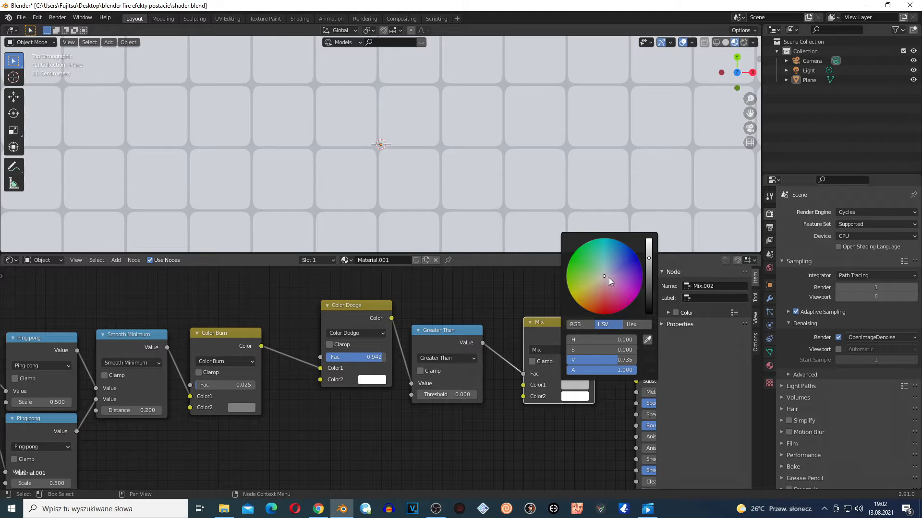
pyautogui.moveTo(600, 277); pyautogui.dragTo(598, 285)
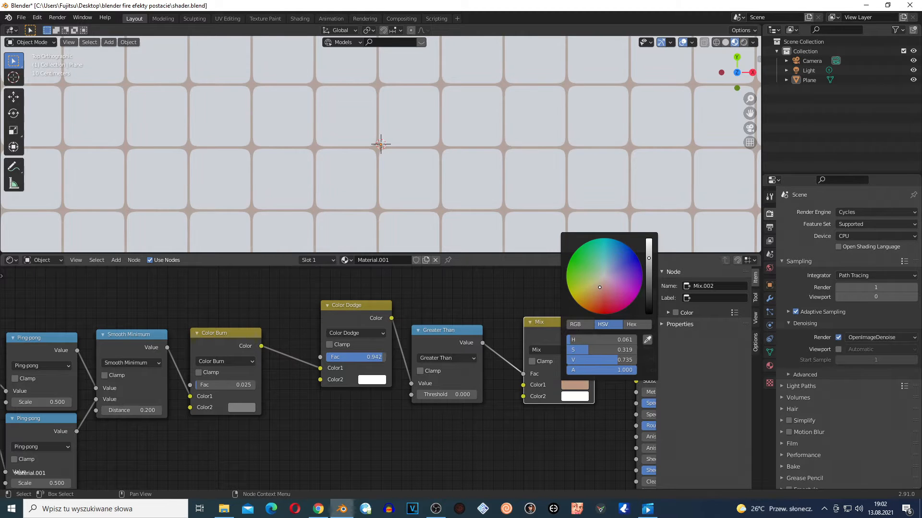
# Shift the Greater Than node slightly and inspect the coloured grout lines on the plane from afar and up close
pyautogui.moveTo(453, 338); pyautogui.dragTo(460, 330)
pyautogui.scroll(-5, 405, 166)
pyautogui.scroll(-3, 406, 166)
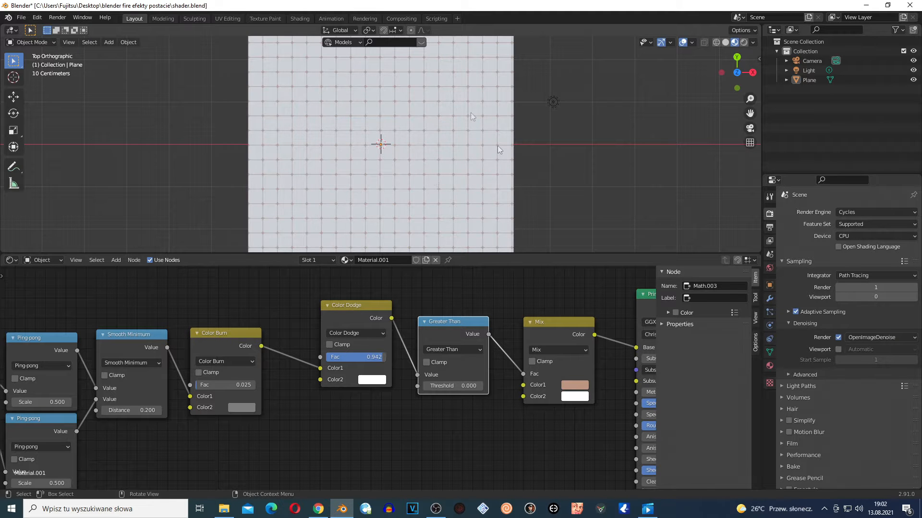
pyautogui.scroll(10, 432, 158)
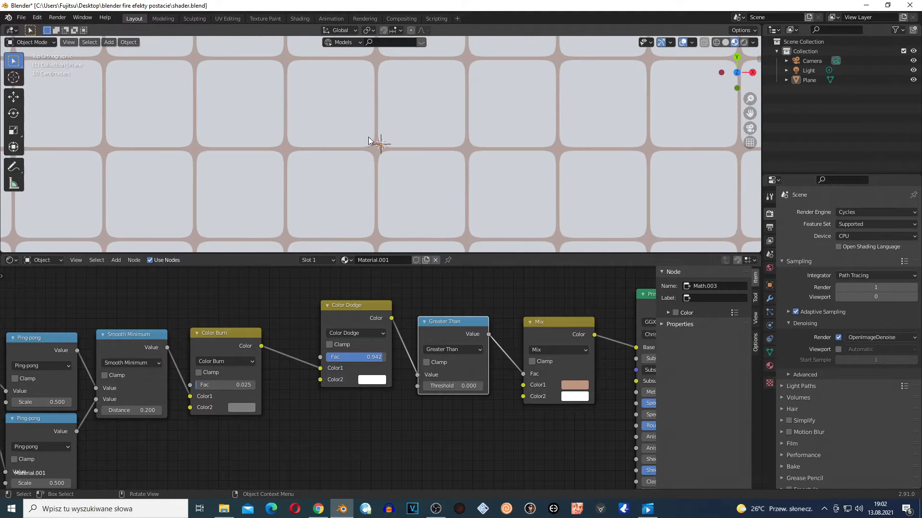
pyautogui.scroll(-10, 361, 152)
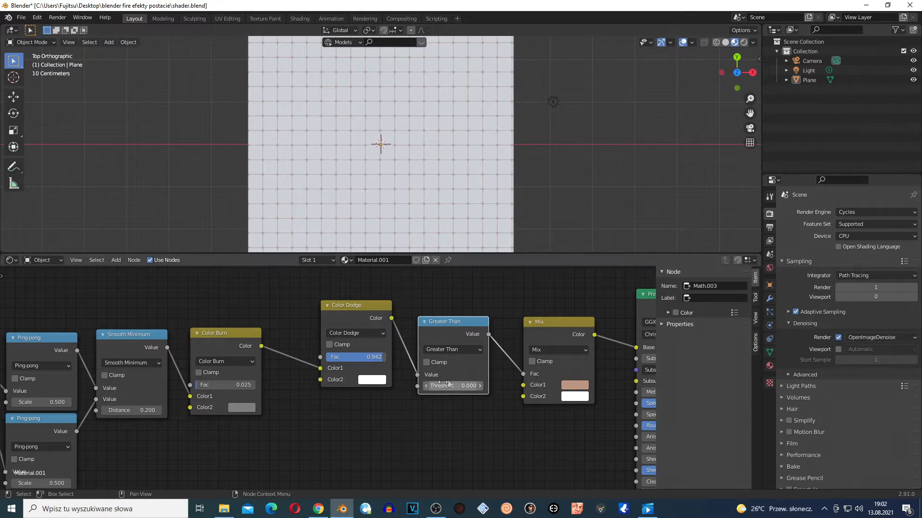
# Add a Map Range node below the Mix node and connect its Result to the Principled BSDF's Roughness
pyautogui.scroll(-3, 450, 431)
pyautogui.hotkey('shift', 'a')
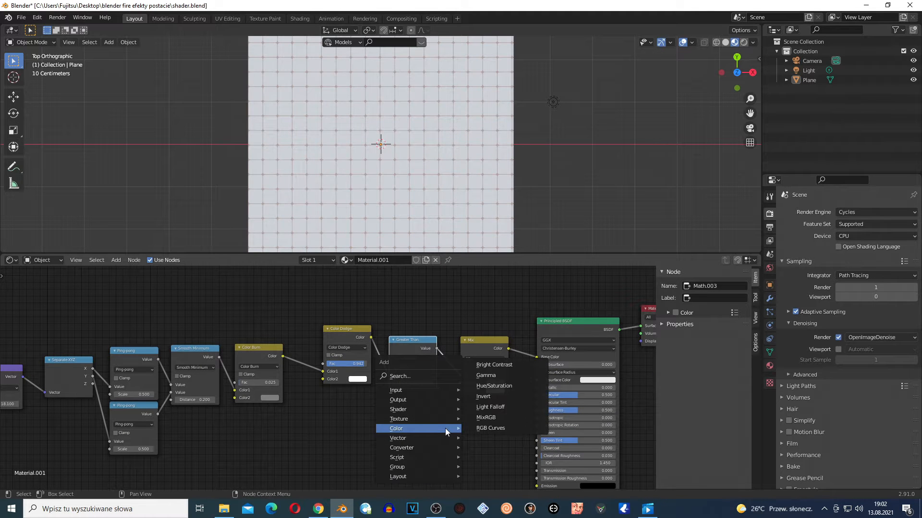
pyautogui.moveTo(428, 448)
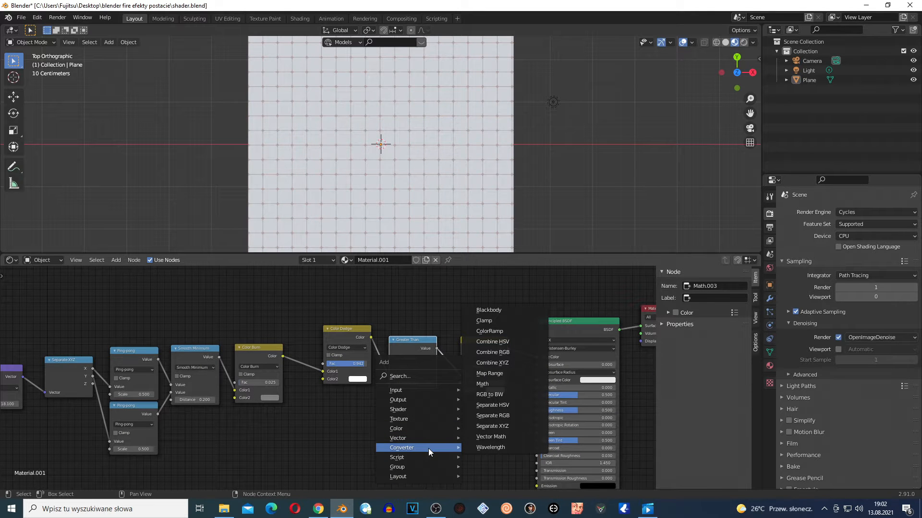
pyautogui.click(520, 373)
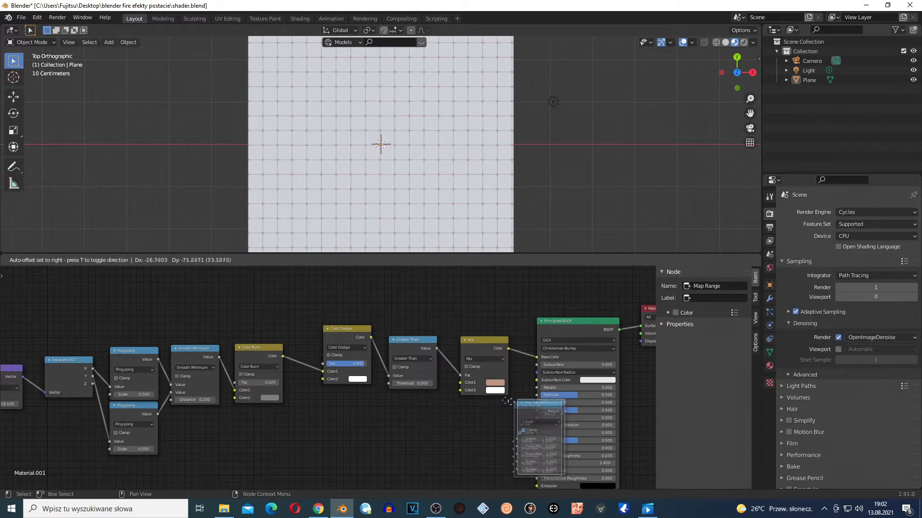
pyautogui.click(427, 413)
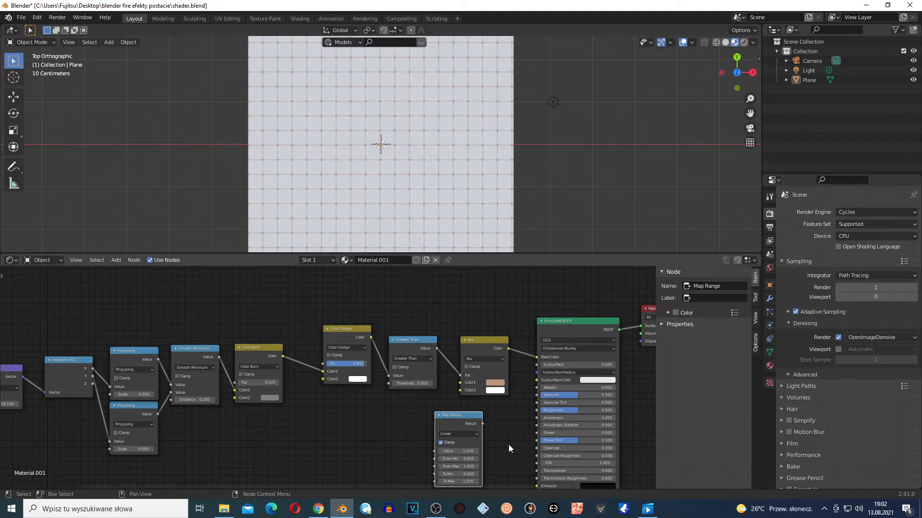
pyautogui.scroll(2, 537, 439)
pyautogui.moveTo(522, 436); pyautogui.dragTo(595, 420)
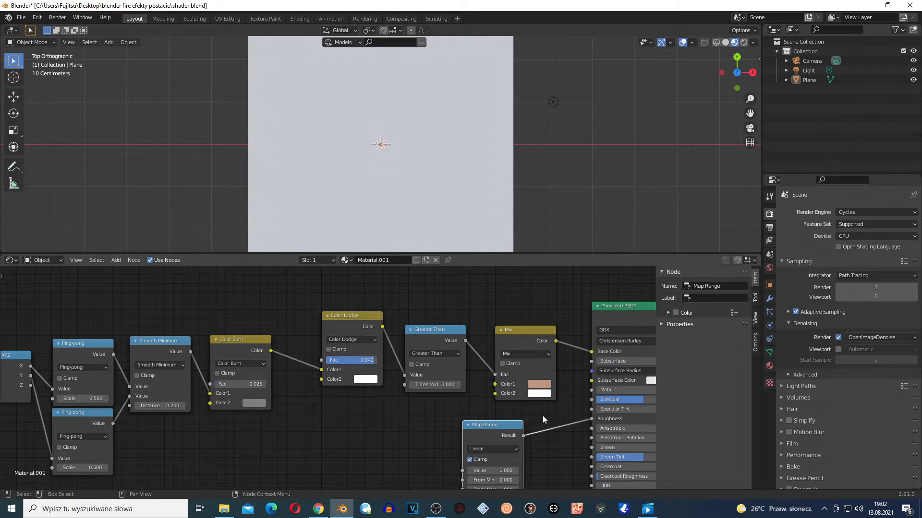
# Connect the Greater Than output to the Map Range node's Value input and reposition the Map Range node near the Mix node
pyautogui.moveTo(481, 427); pyautogui.dragTo(503, 428)
pyautogui.moveTo(455, 344); pyautogui.dragTo(485, 469)
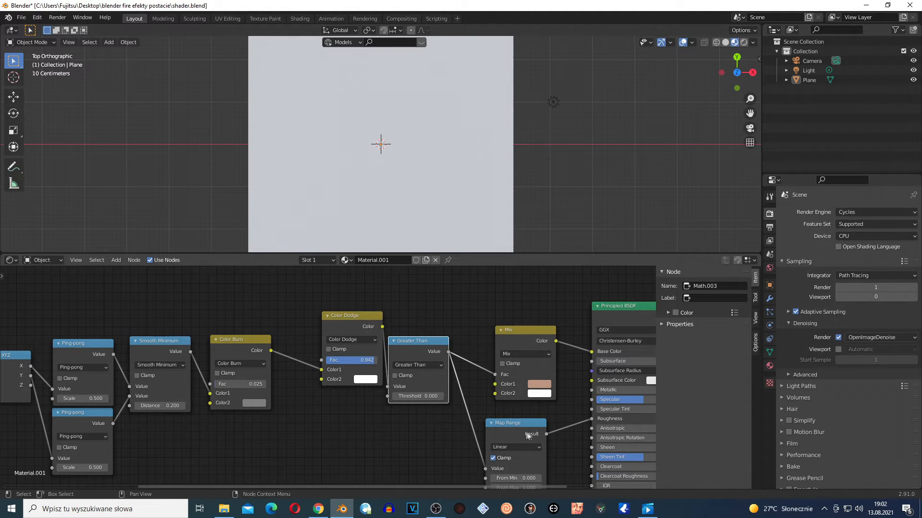
pyautogui.scroll(2, 574, 451)
pyautogui.scroll(-4, 576, 456)
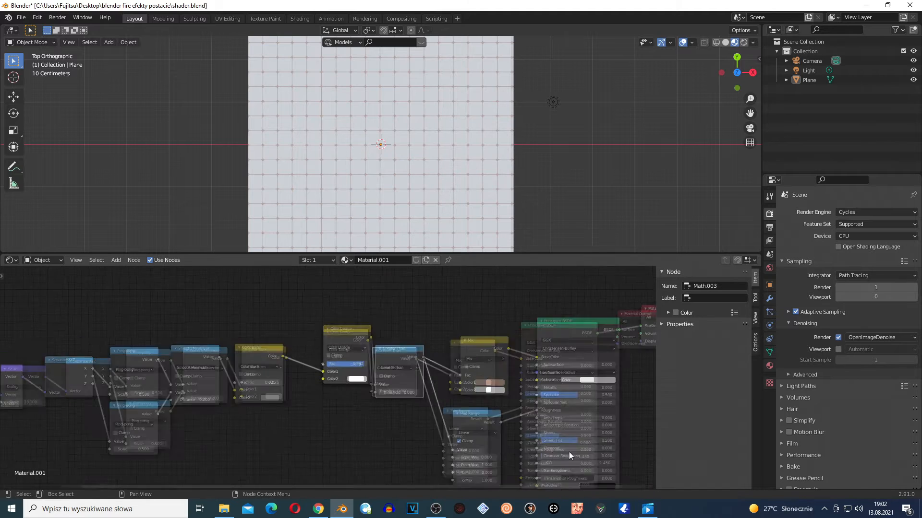
pyautogui.scroll(5, 506, 453)
pyautogui.moveTo(555, 446); pyautogui.dragTo(514, 397)
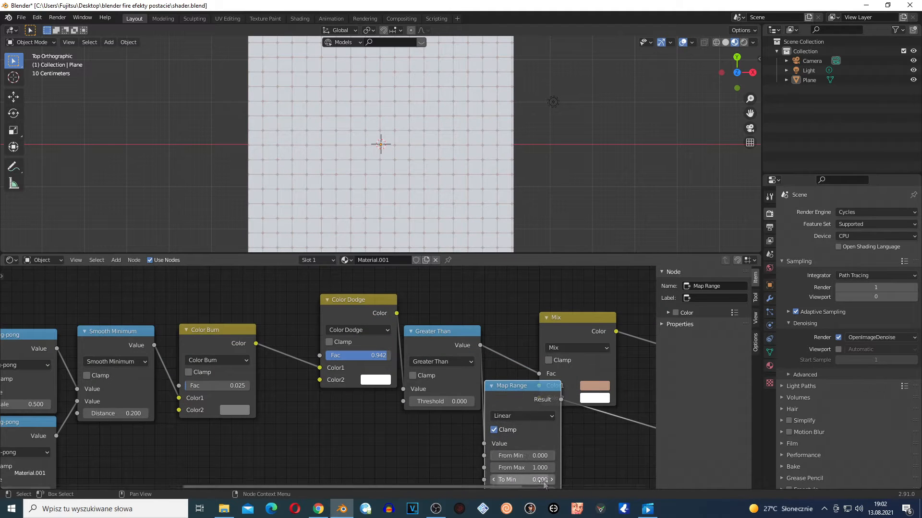
# Move the Map Range node beneath the Color Dodge node
pyautogui.scroll(-1, 528, 480)
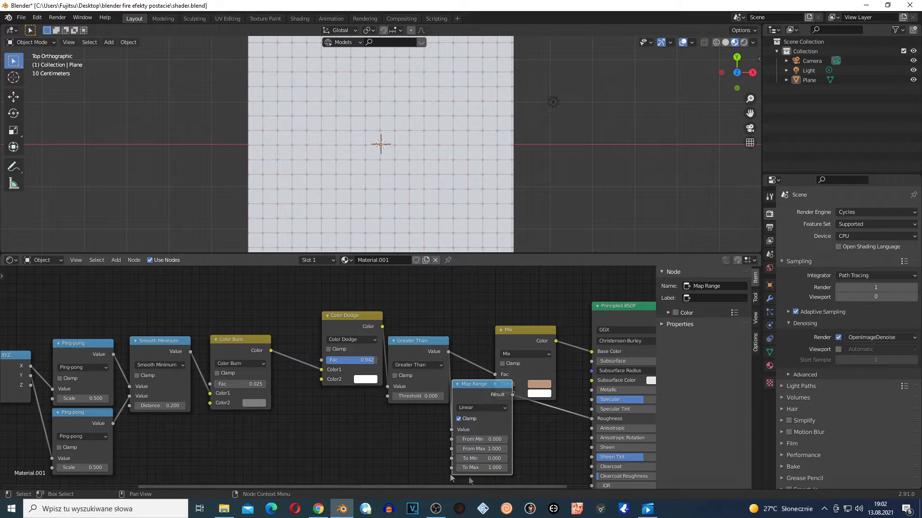
pyautogui.moveTo(486, 396); pyautogui.dragTo(355, 412)
pyautogui.scroll(-1, 459, 472)
pyautogui.moveTo(459, 473); pyautogui.dragTo(466, 446, button='middle')
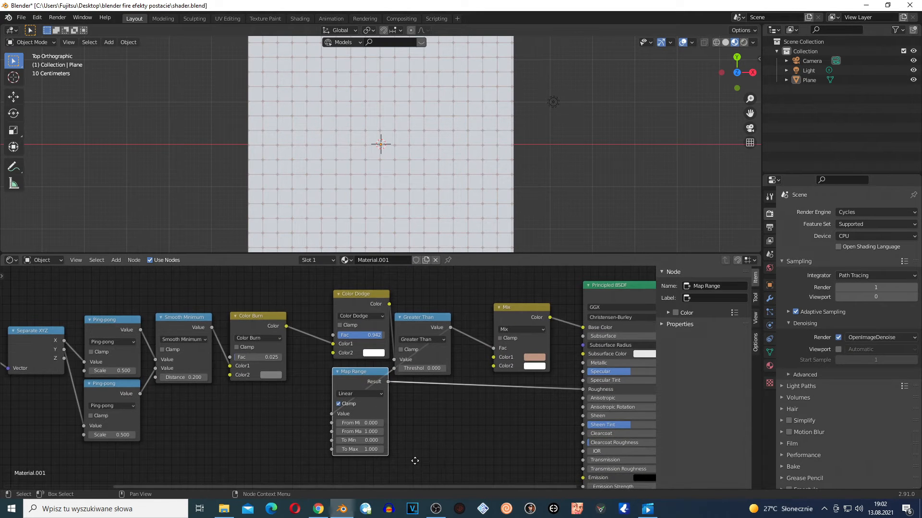
# Set the Map Range node's To Max to 0 and To Min to 0.2
pyautogui.scroll(3, 448, 446)
pyautogui.scroll(1, 580, 447)
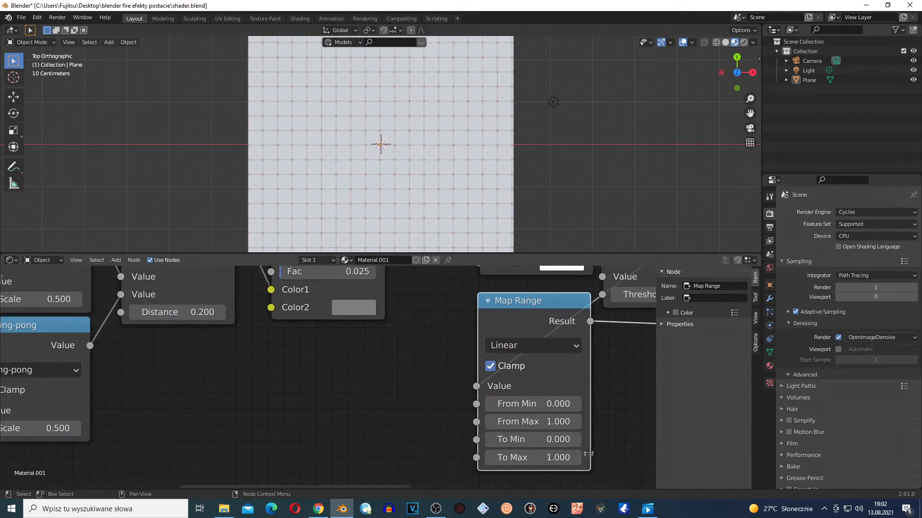
pyautogui.click(557, 459)
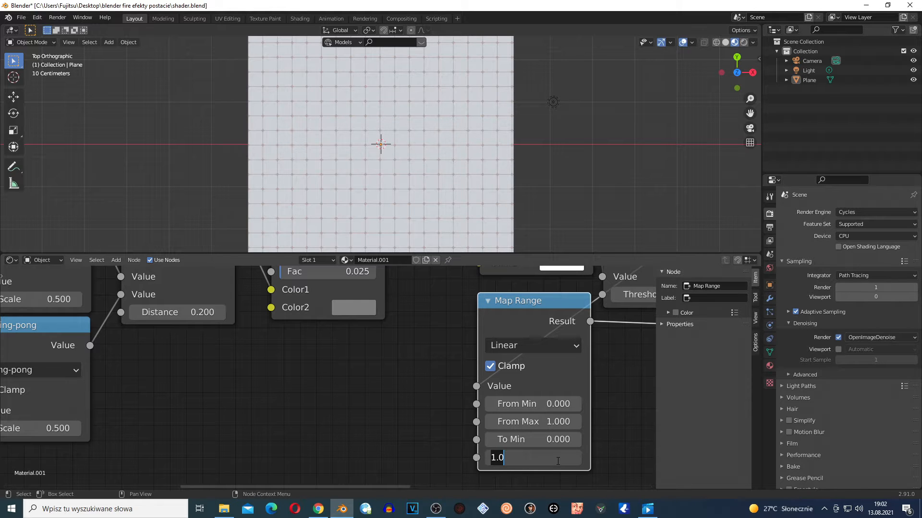
pyautogui.write('0')
pyautogui.press('Return')
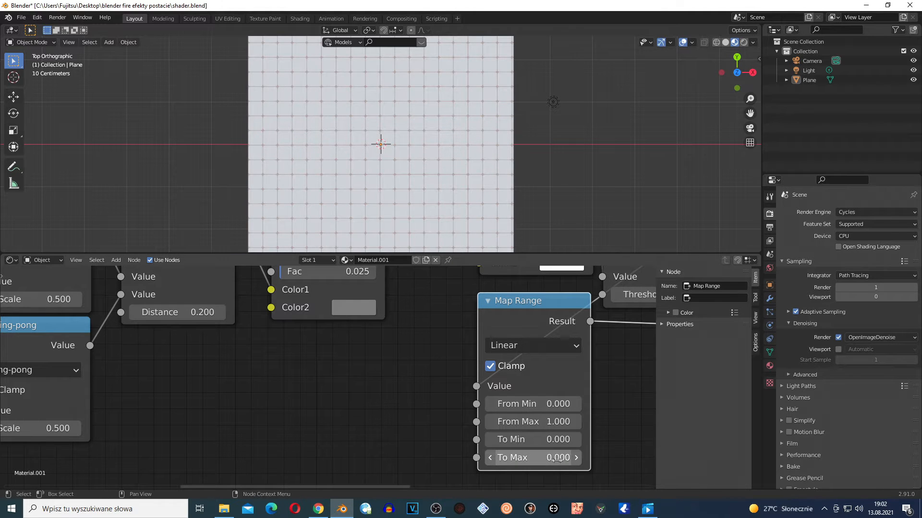
pyautogui.click(539, 440)
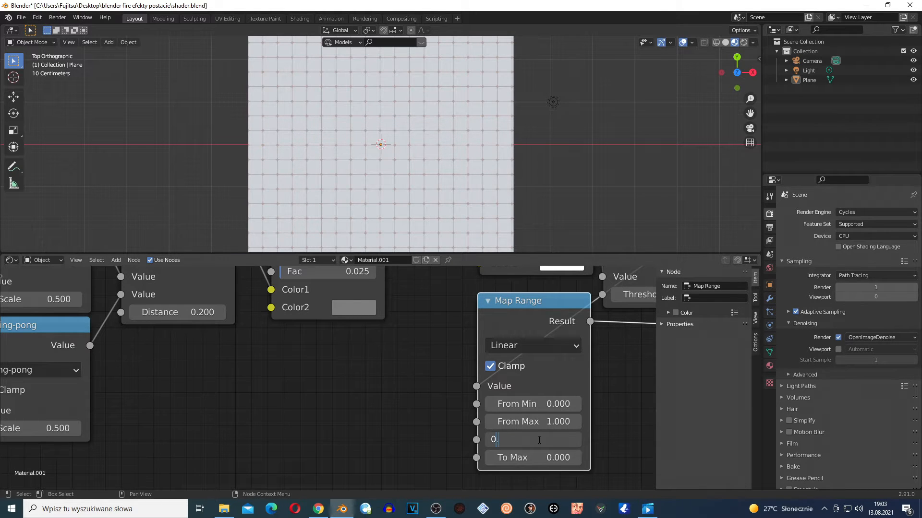
pyautogui.write('0.2')
pyautogui.press('Return')
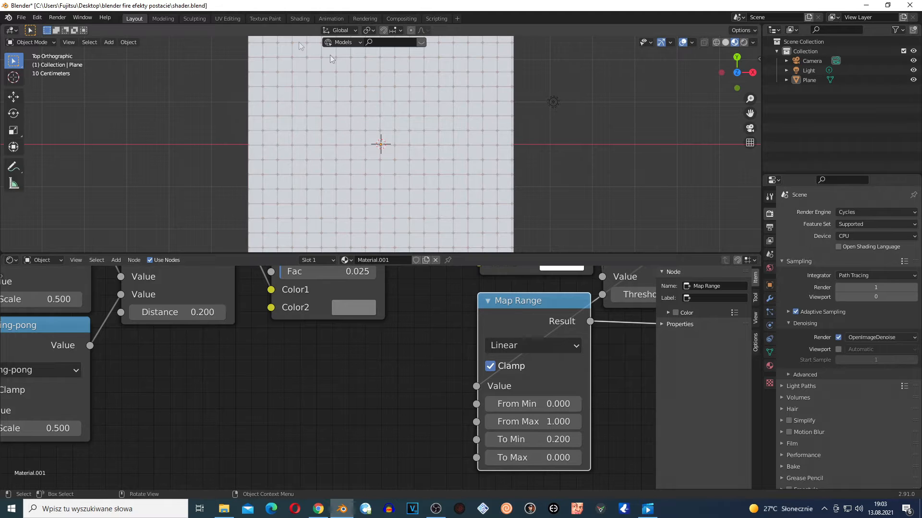
# Inspect the reflections on the tiled plane from above and by flying around it at low angles
pyautogui.scroll(6, 384, 187)
pyautogui.scroll(-2, 388, 178)
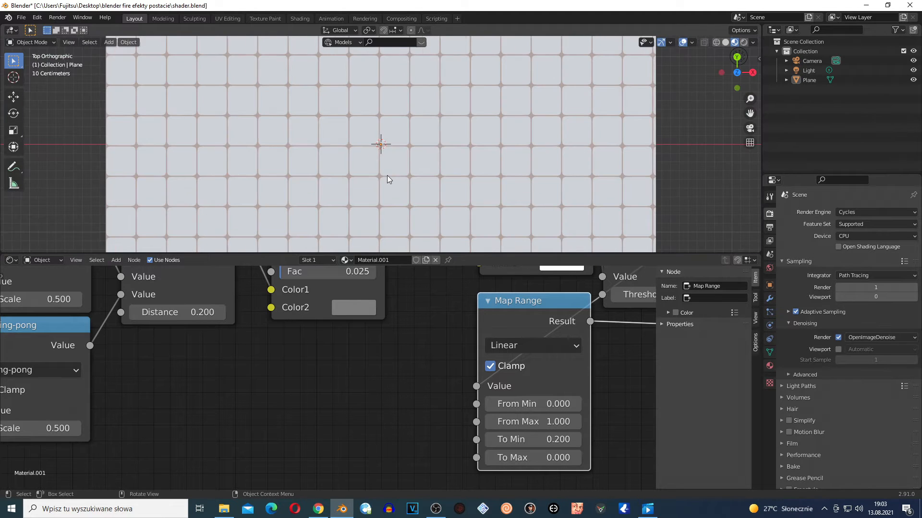
pyautogui.hotkey('shift', '`')
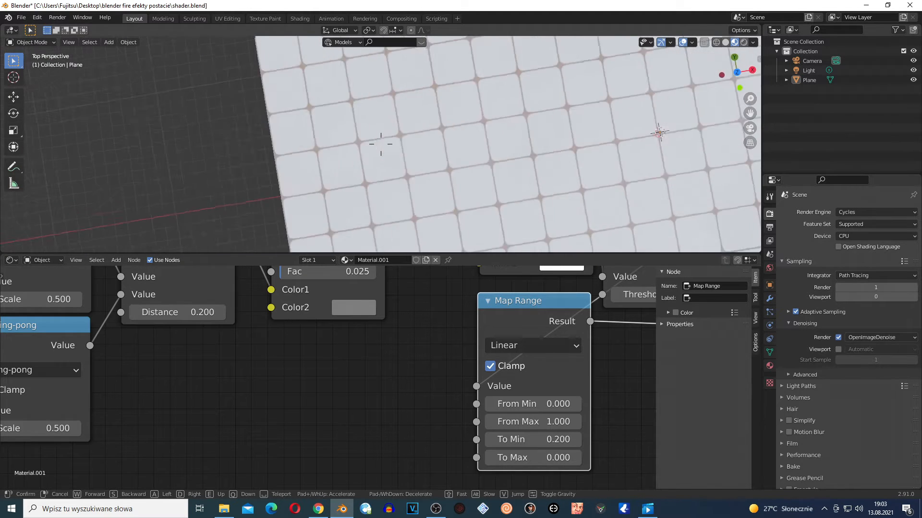
pyautogui.press('s')
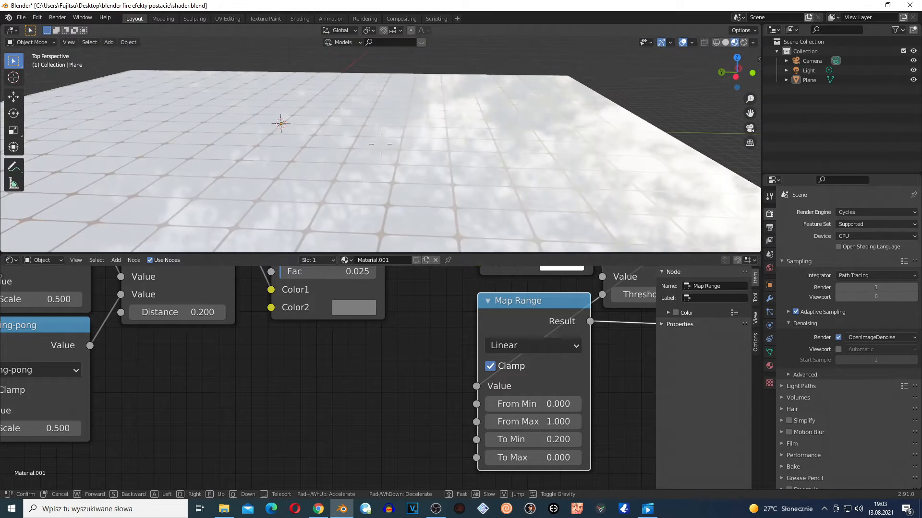
pyautogui.press('s')
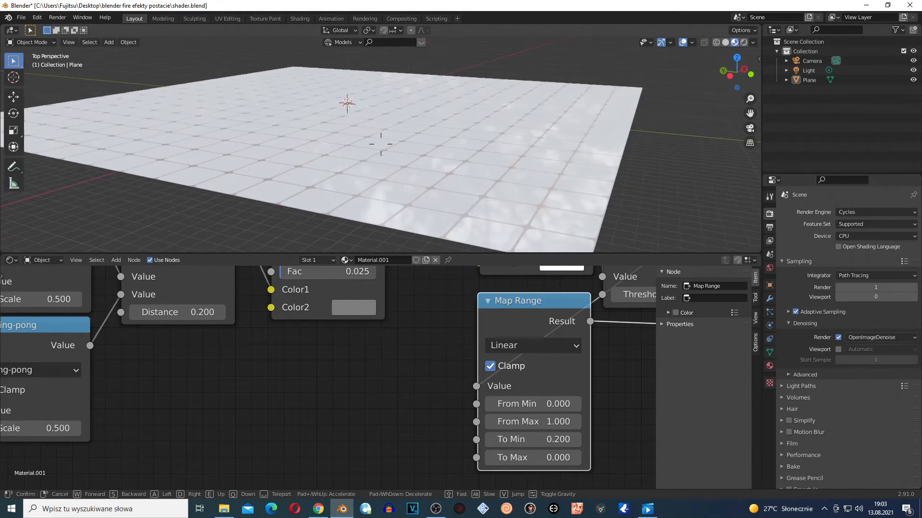
pyautogui.press('w')
pyautogui.press('w')
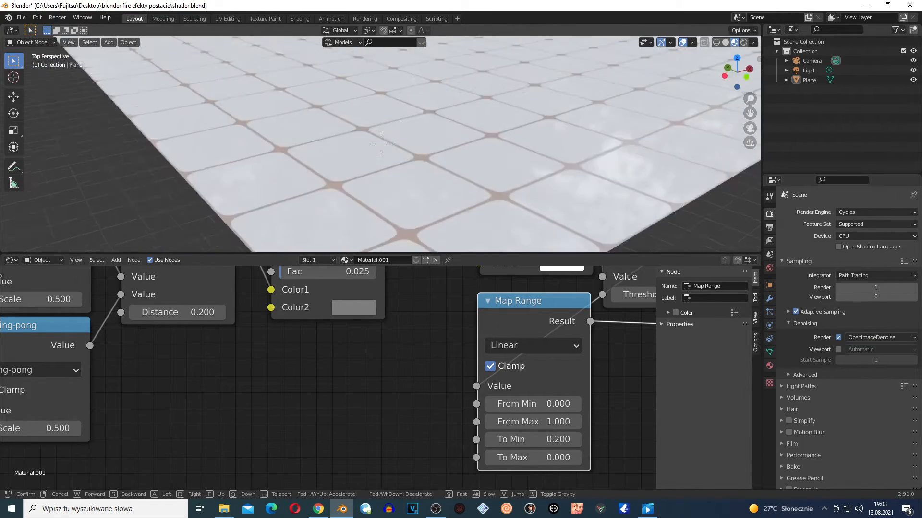
pyautogui.click(381, 144)
pyautogui.scroll(-12, 618, 457)
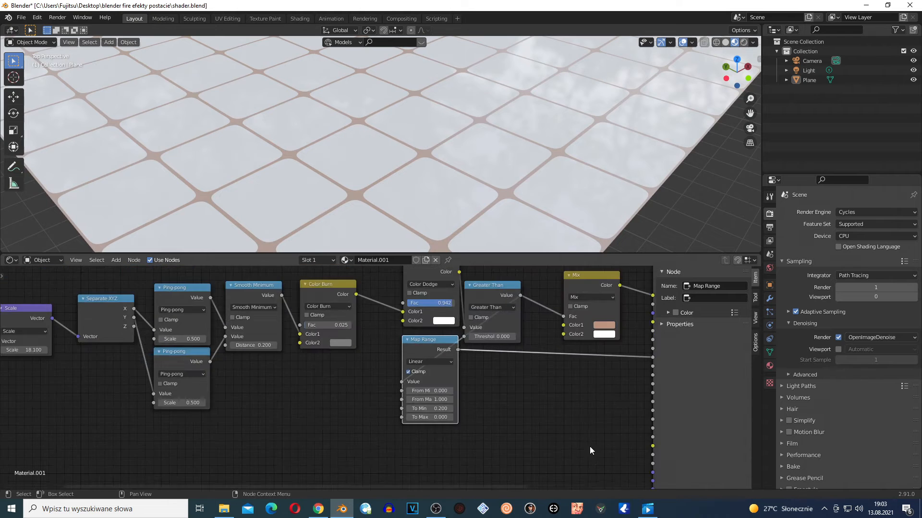
# Move the Map Range node below the Mix node and add a Bump node underneath it
pyautogui.moveTo(393, 352); pyautogui.dragTo(525, 364)
pyautogui.scroll(-8, 432, 142)
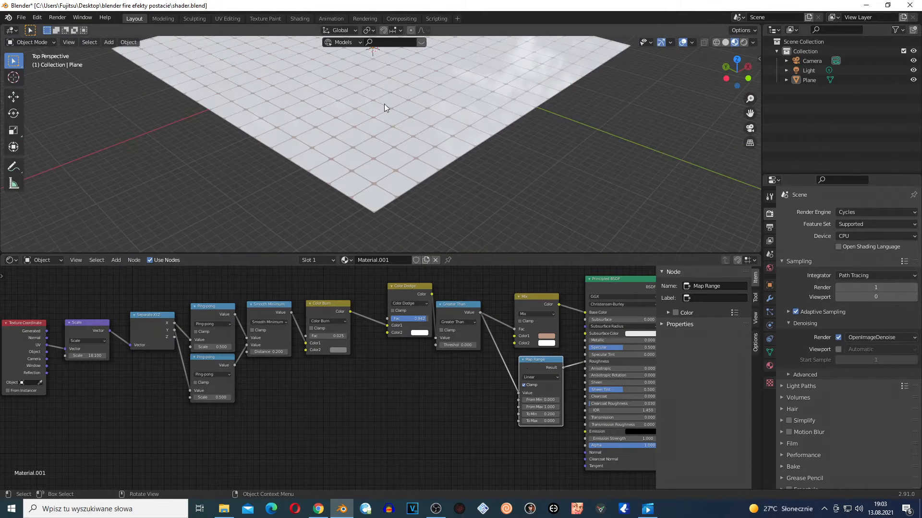
pyautogui.hotkey('shift', 'a')
pyautogui.moveTo(419, 430)
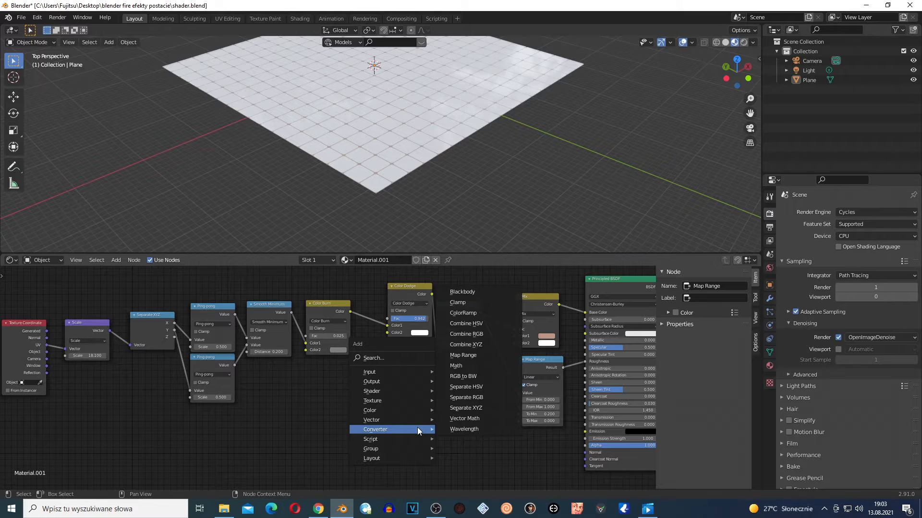
pyautogui.click(402, 357)
pyautogui.write('Bump')
pyautogui.press('Return')
pyautogui.click(461, 466)
# Connect the Bump node's Normal output to the Principled BSDF's Normal input and place the Bump node just below Map Range
pyautogui.moveTo(537, 370); pyautogui.dragTo(520, 367)
pyautogui.moveTo(482, 456); pyautogui.dragTo(585, 453)
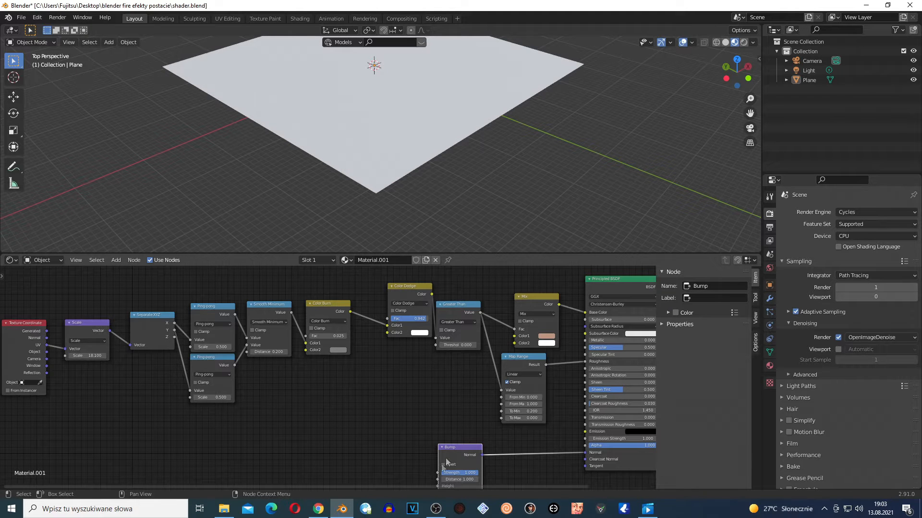
pyautogui.moveTo(464, 450); pyautogui.dragTo(527, 435)
# Shift the Color Dodge node downward and connect its Color output to the Bump node's Height input
pyautogui.click(397, 294)
pyautogui.scroll(4, 396, 330)
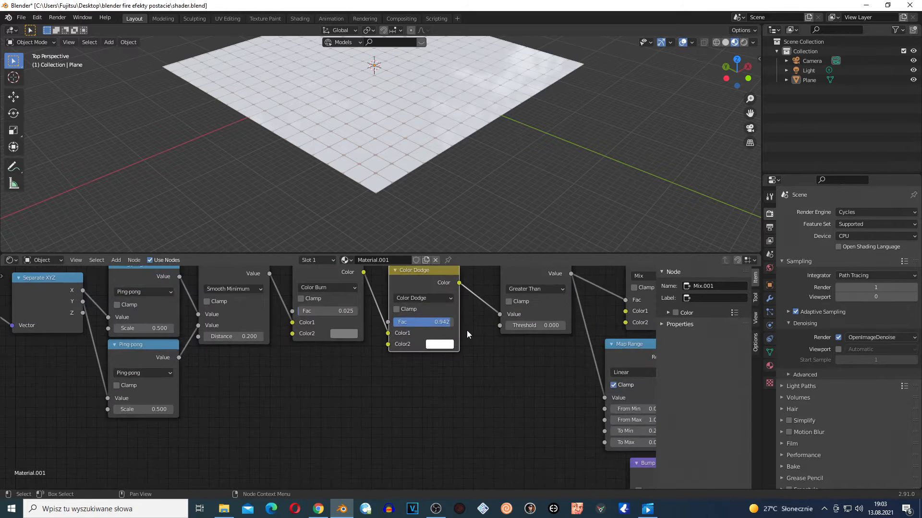
pyautogui.click(485, 285)
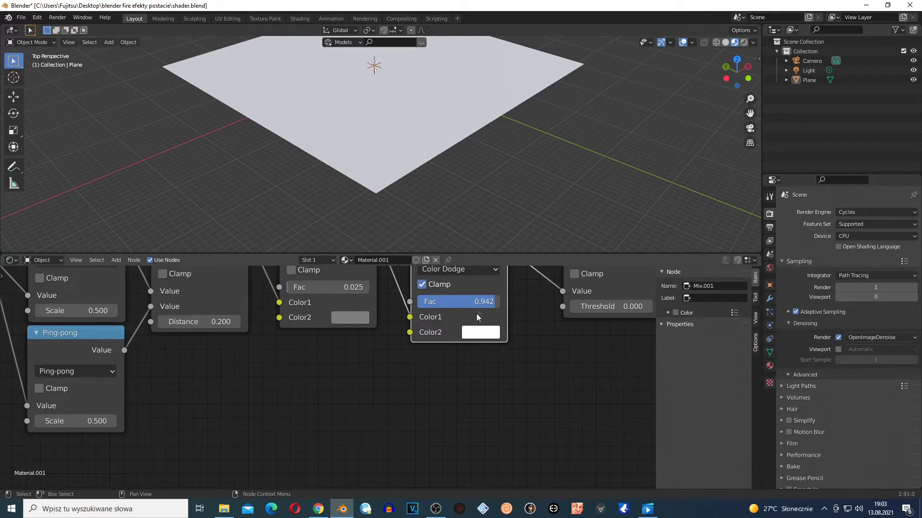
pyautogui.click(442, 285)
pyautogui.scroll(-2, 451, 288)
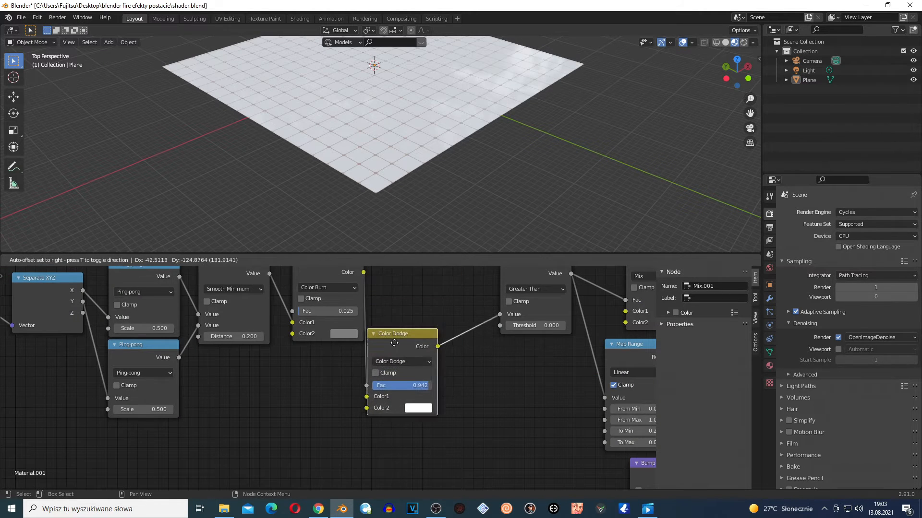
pyautogui.scroll(3, 447, 308)
pyautogui.scroll(-5, 479, 331)
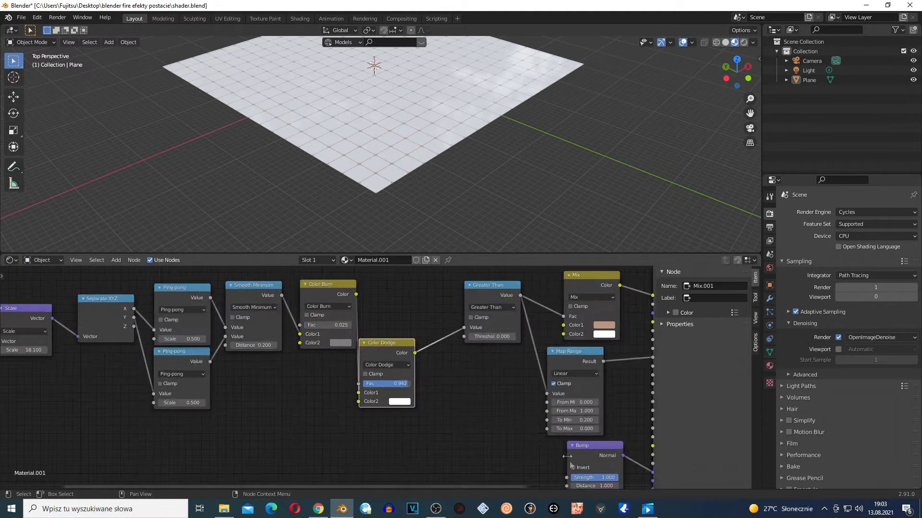
pyautogui.moveTo(392, 360)
pyautogui.mouseDown()
pyautogui.moveTo(474, 454)
pyautogui.moveTo(502, 463)
pyautogui.mouseUp()
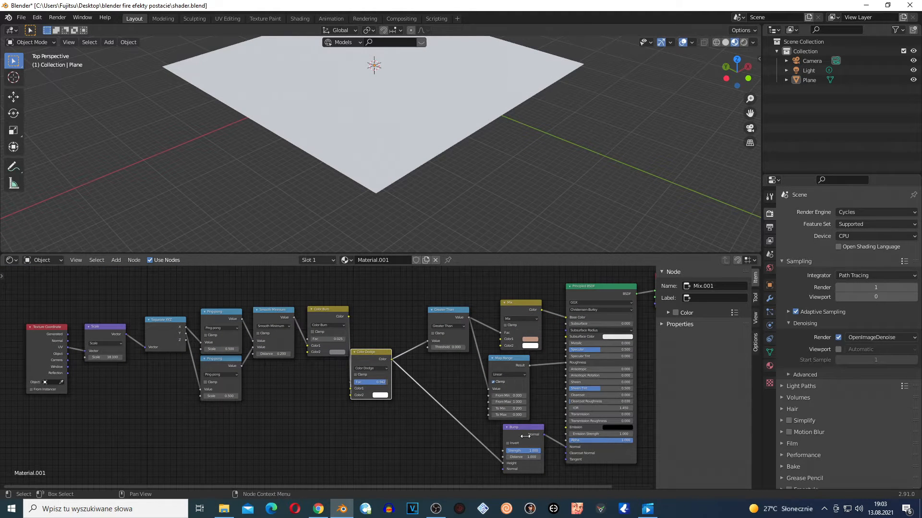
# Examine the bumped tile edges and grout on the plane in perspective and top views, from afar and up close
pyautogui.scroll(8, 428, 124)
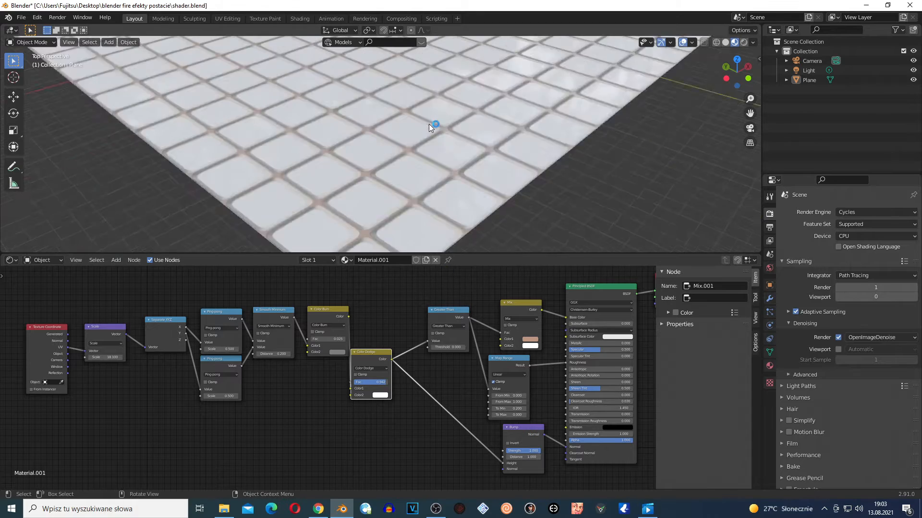
pyautogui.scroll(3, 367, 157)
pyautogui.scroll(-8, 367, 158)
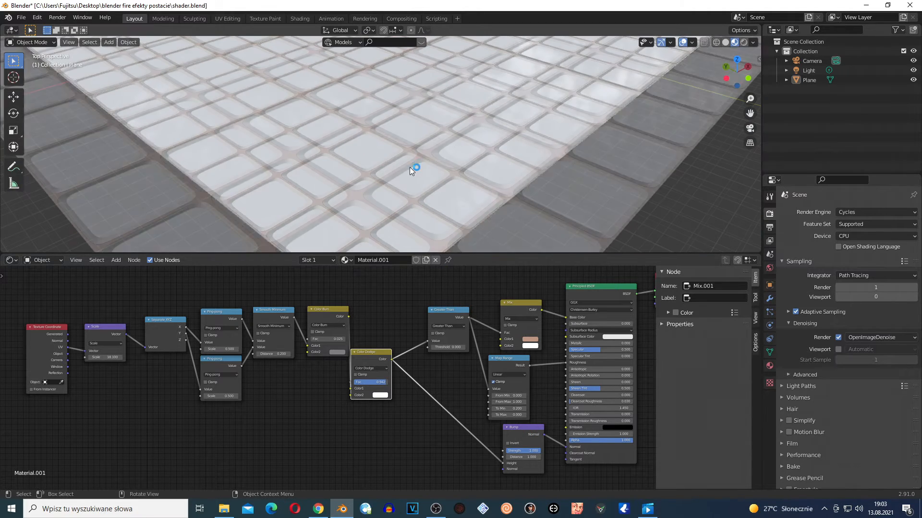
pyautogui.scroll(-5, 394, 175)
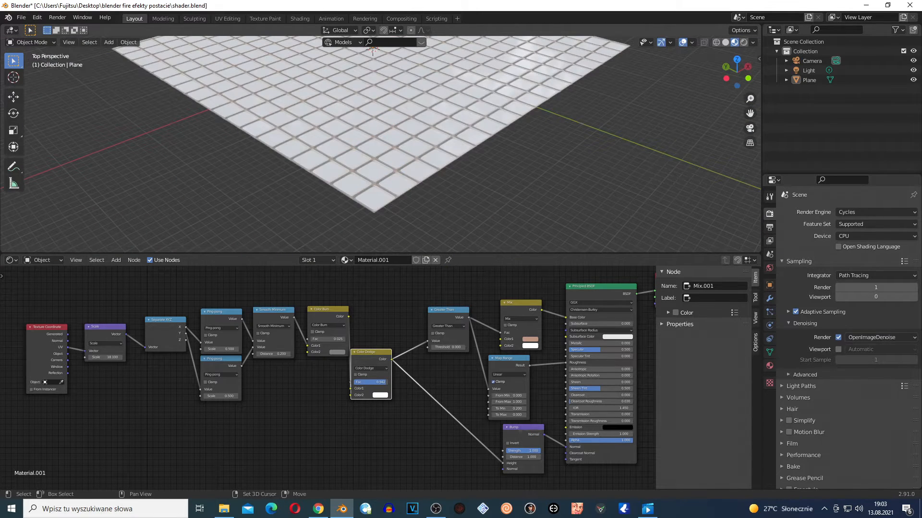
pyautogui.hotkey('shift', '`')
pyautogui.press('w')
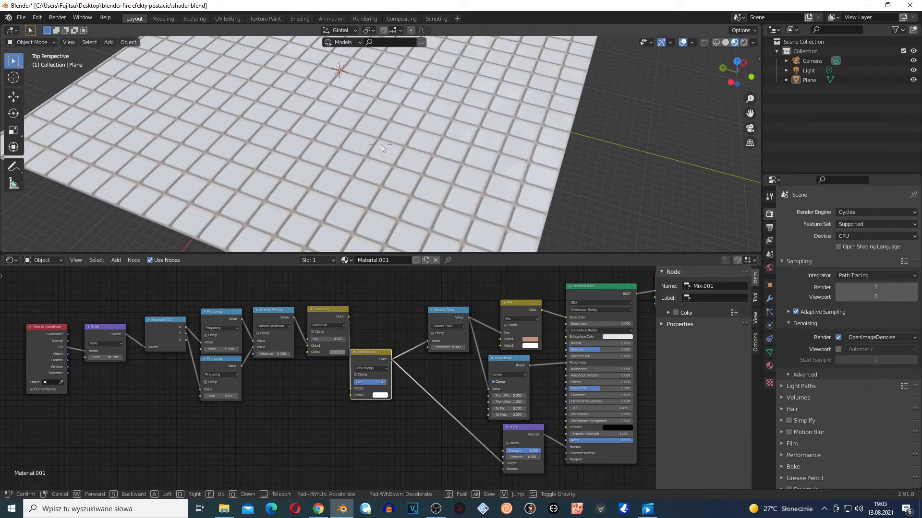
pyautogui.click(381, 144)
pyautogui.press('KP_7')
pyautogui.scroll(1, 336, 145)
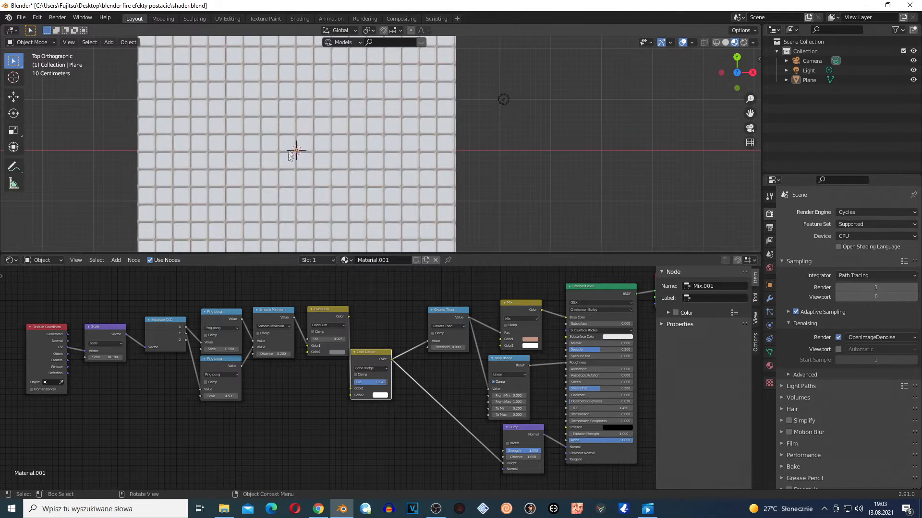
pyautogui.scroll(-4, 331, 165)
pyautogui.scroll(4, 331, 165)
pyautogui.scroll(6, 330, 165)
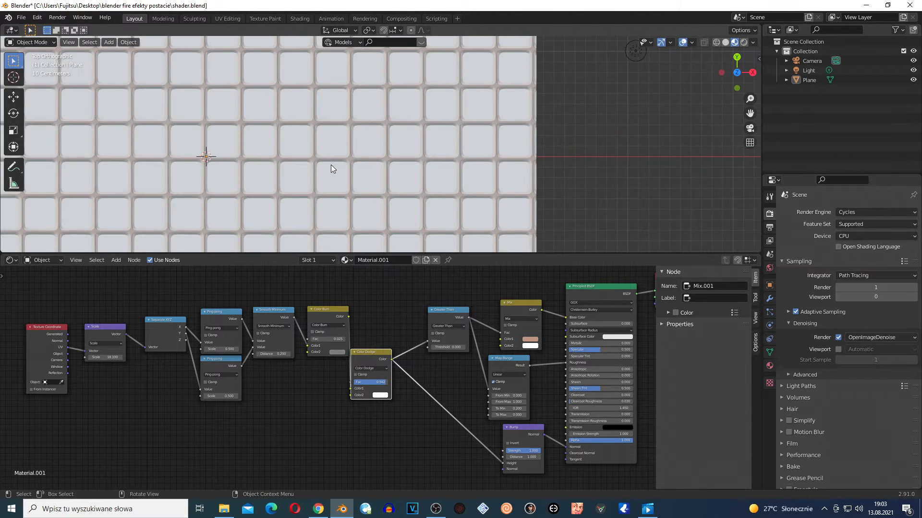
pyautogui.scroll(2, 561, 470)
pyautogui.scroll(1, 580, 487)
# Reposition the Bump node and set its Distance to 0.07
pyautogui.moveTo(624, 457); pyautogui.dragTo(503, 380)
pyautogui.scroll(6, 559, 449)
pyautogui.scroll(-1, 617, 468)
pyautogui.click(603, 447)
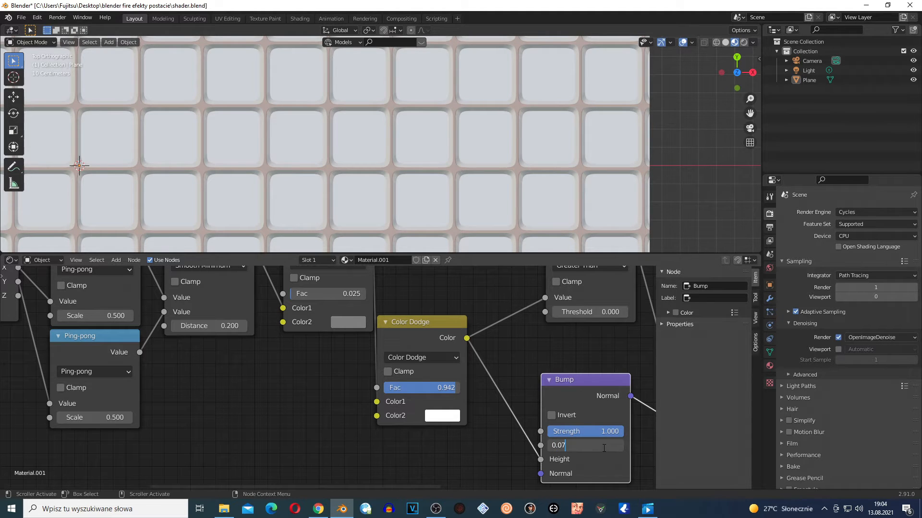
pyautogui.write('0.07')
pyautogui.press('Return')
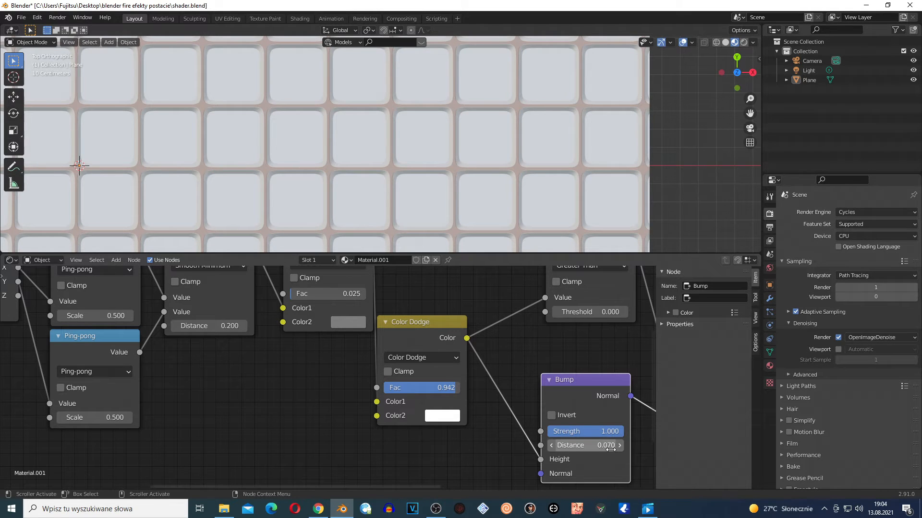
# Move the Color Dodge node back in line between Color Burn and Greater Than, and lower the Bump node
pyautogui.scroll(-1, 529, 210)
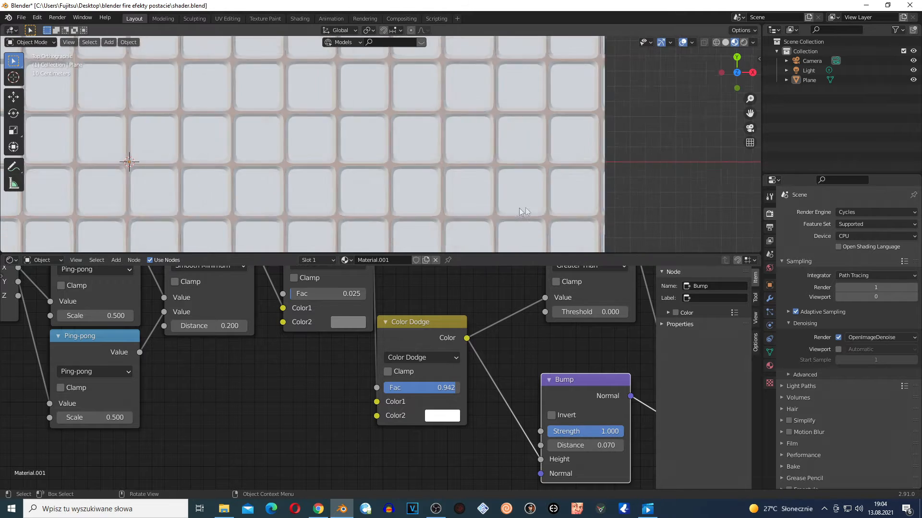
pyautogui.scroll(-6, 529, 210)
pyautogui.moveTo(403, 338)
pyautogui.mouseDown()
pyautogui.moveTo(442, 357)
pyautogui.moveTo(430, 311)
pyautogui.moveTo(415, 366)
pyautogui.moveTo(326, 400)
pyautogui.moveTo(373, 395)
pyautogui.moveTo(410, 300)
pyautogui.mouseUp()
pyautogui.scroll(-3, 462, 402)
pyautogui.moveTo(482, 380)
pyautogui.mouseDown()
pyautogui.moveTo(495, 400)
pyautogui.moveTo(491, 465)
pyautogui.moveTo(547, 468)
pyautogui.mouseUp()
pyautogui.scroll(-2, 402, 436)
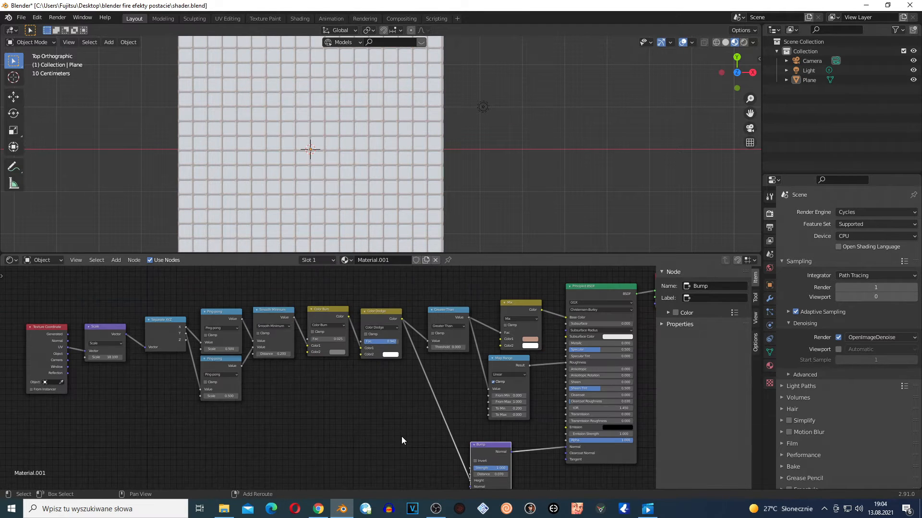
# Insert an RGB Curves node between the Color Dodge output and the Bump Height input, placing it below Color Dodge
pyautogui.hotkey('shift', 'a')
pyautogui.moveTo(401, 437)
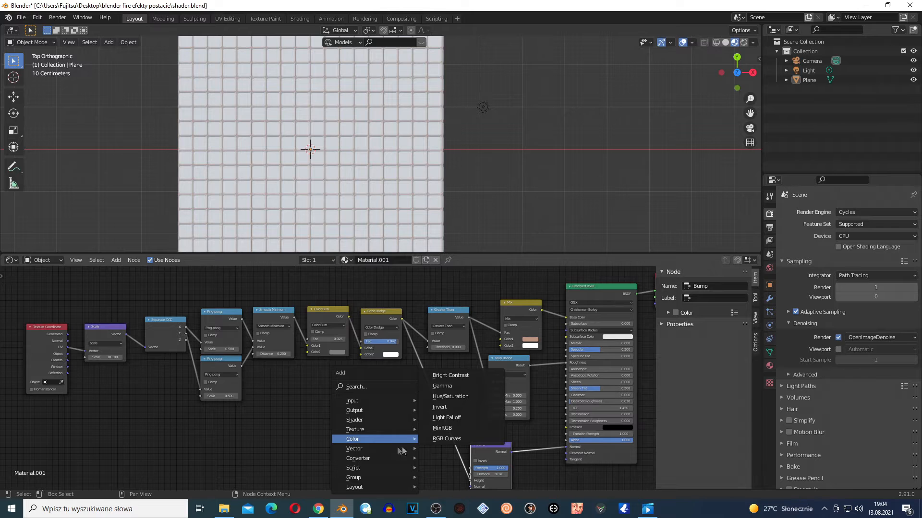
pyautogui.click(447, 438)
pyautogui.click(414, 404)
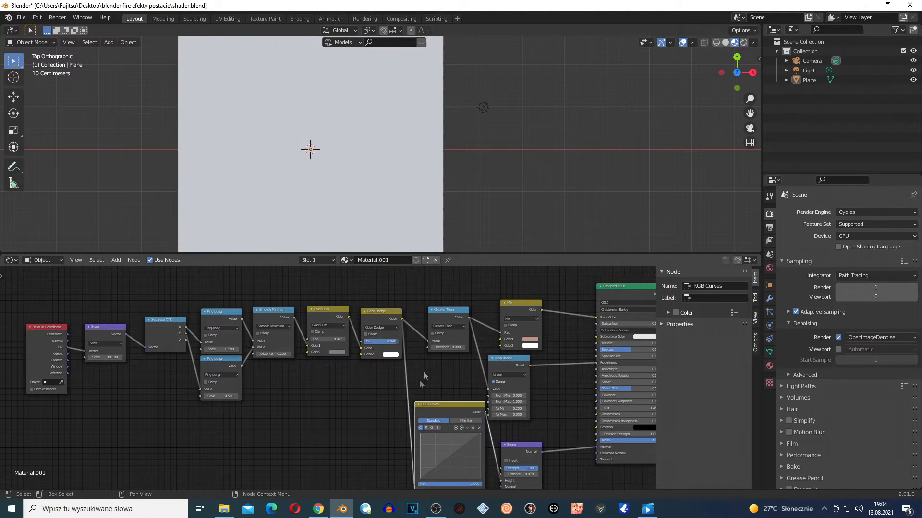
pyautogui.scroll(10, 377, 136)
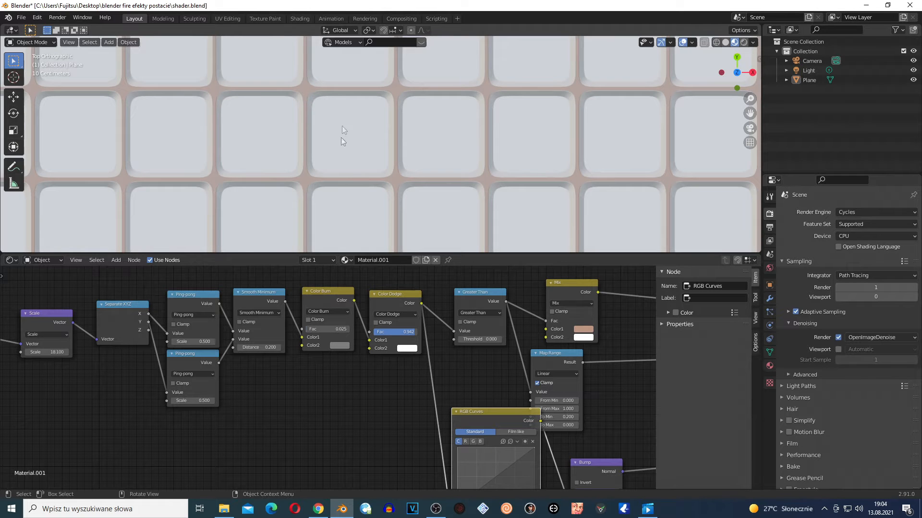
pyautogui.moveTo(486, 424); pyautogui.dragTo(411, 411)
pyautogui.scroll(-5, 412, 467)
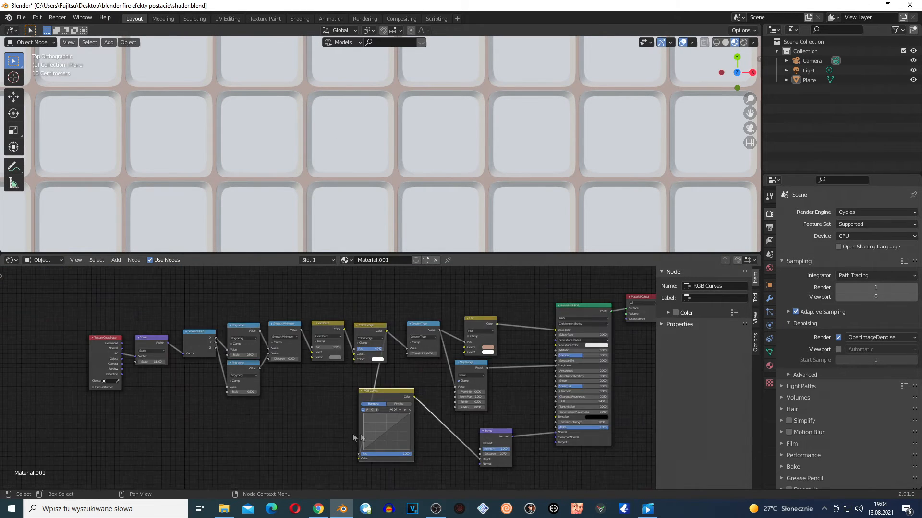
# Add a point to the RGB Curves node's combined curve, raising it to about X 0.35, Y 0.76
pyautogui.moveTo(350, 472); pyautogui.dragTo(349, 453, button='middle')
pyautogui.scroll(2, 364, 462)
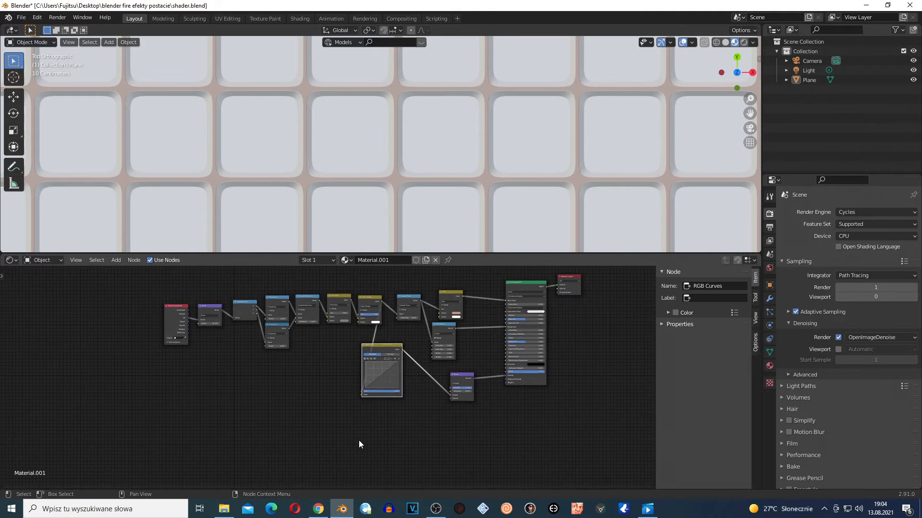
pyautogui.scroll(4, 506, 414)
pyautogui.scroll(3, 554, 394)
pyautogui.moveTo(509, 281); pyautogui.dragTo(404, 312)
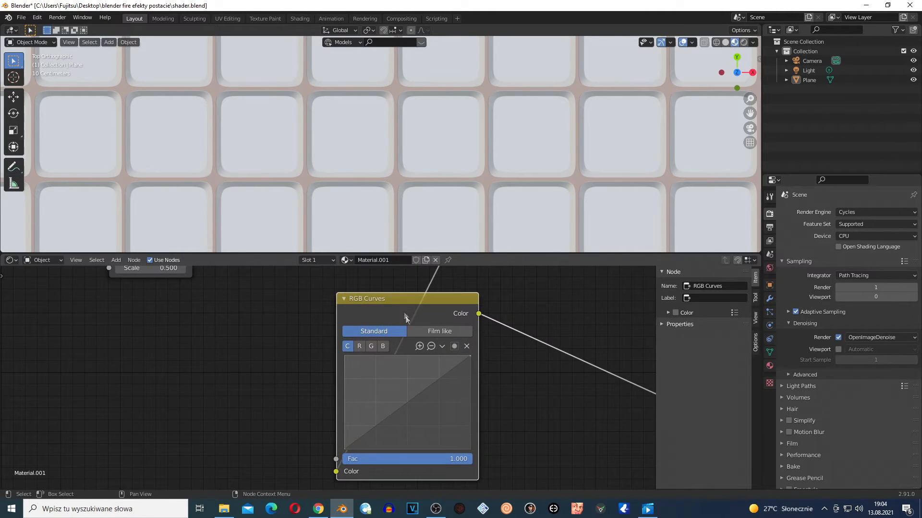
pyautogui.scroll(3, 495, 411)
pyautogui.moveTo(439, 408); pyautogui.dragTo(411, 379)
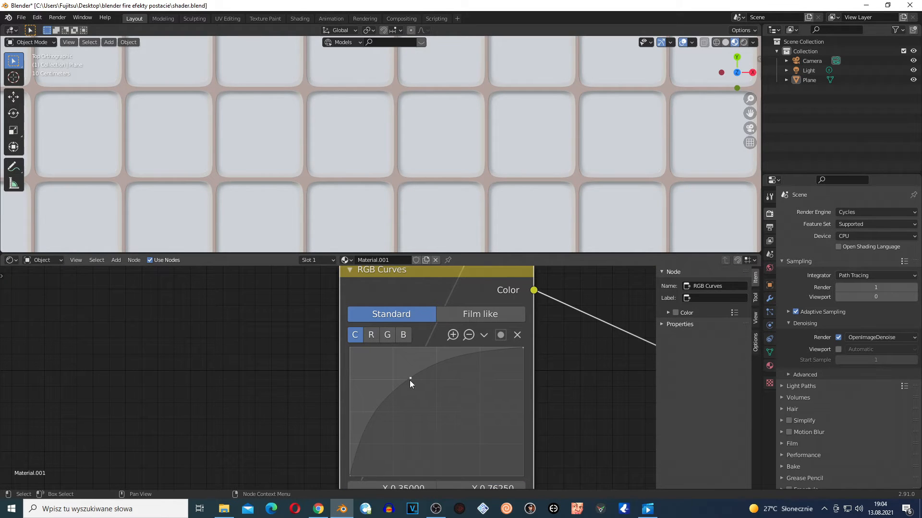
# Change the raised curve point's handle type to Vector Handle
pyautogui.click(485, 336)
pyautogui.click(485, 336)
pyautogui.click(484, 336)
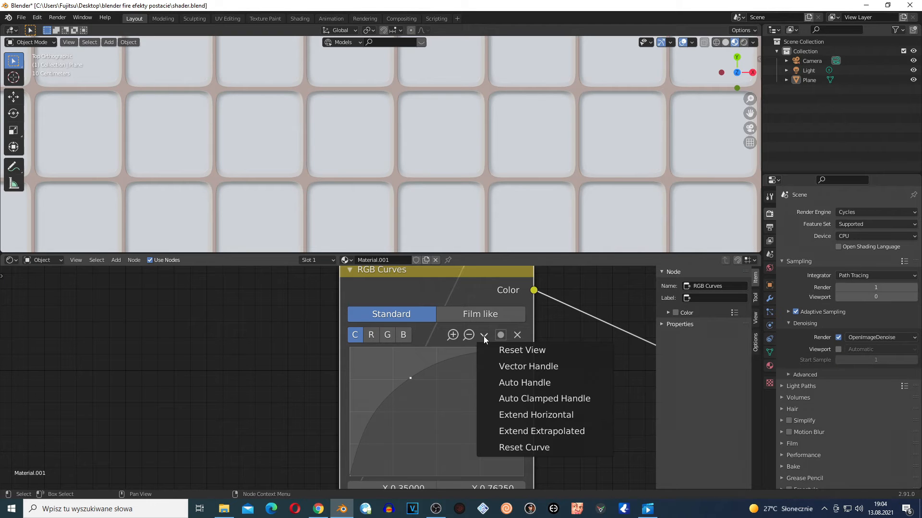
pyautogui.click(500, 369)
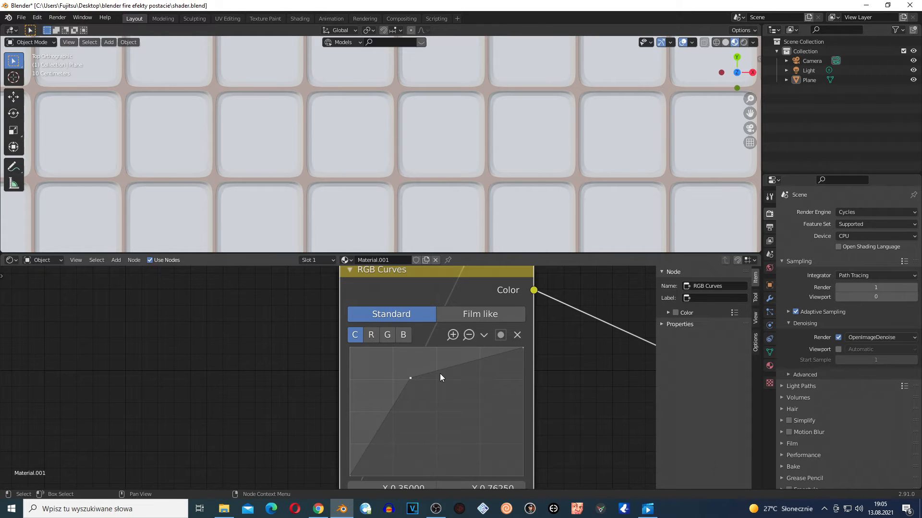
# Add curve points at about (0.91, 0.52), (0.29, 0.13) and (0.06, 0.10), and give the lowest one an Auto Handle
pyautogui.moveTo(465, 362); pyautogui.dragTo(467, 370)
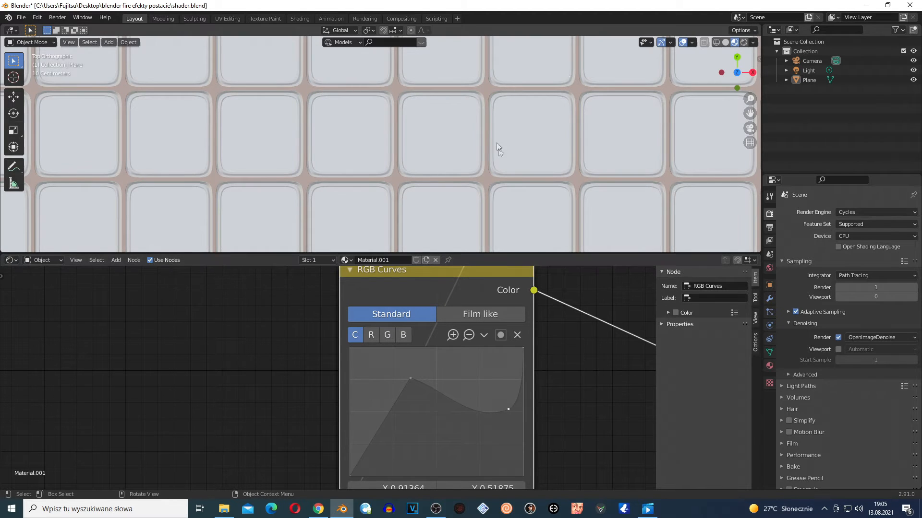
pyautogui.scroll(2, 455, 112)
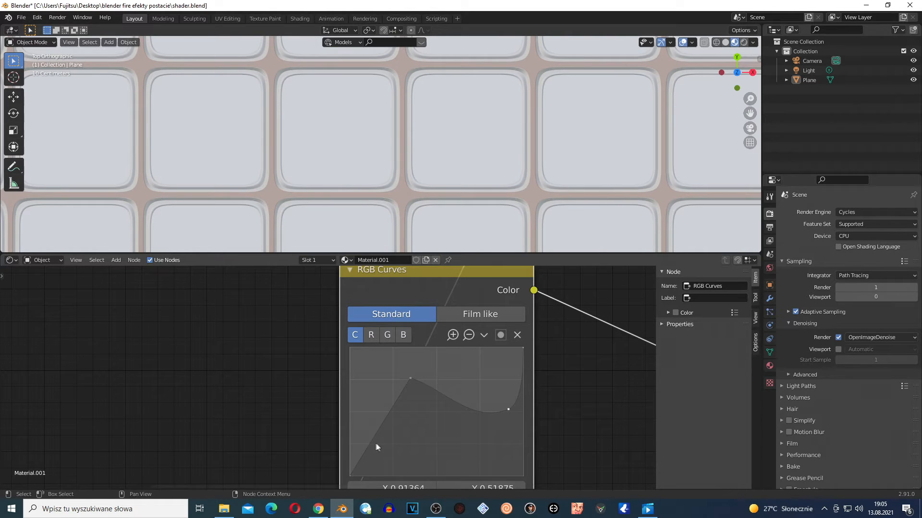
pyautogui.moveTo(374, 445); pyautogui.dragTo(391, 462)
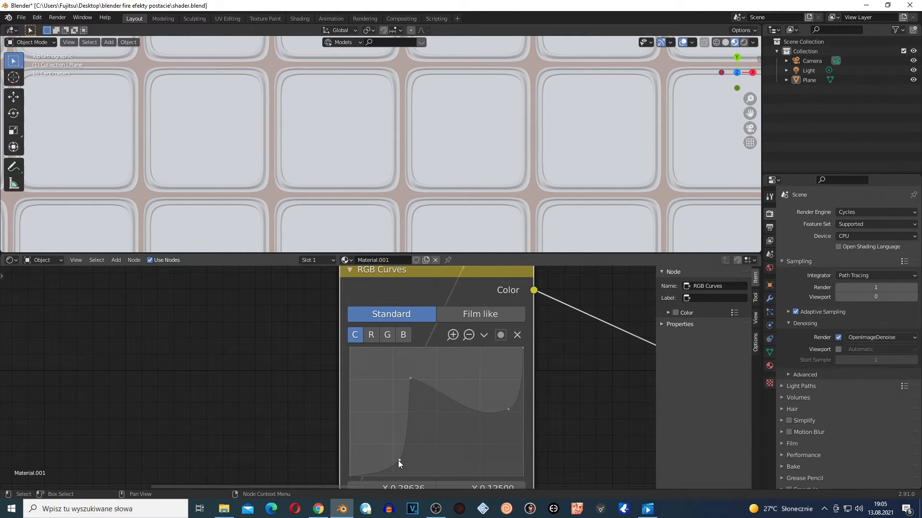
pyautogui.scroll(4, 480, 105)
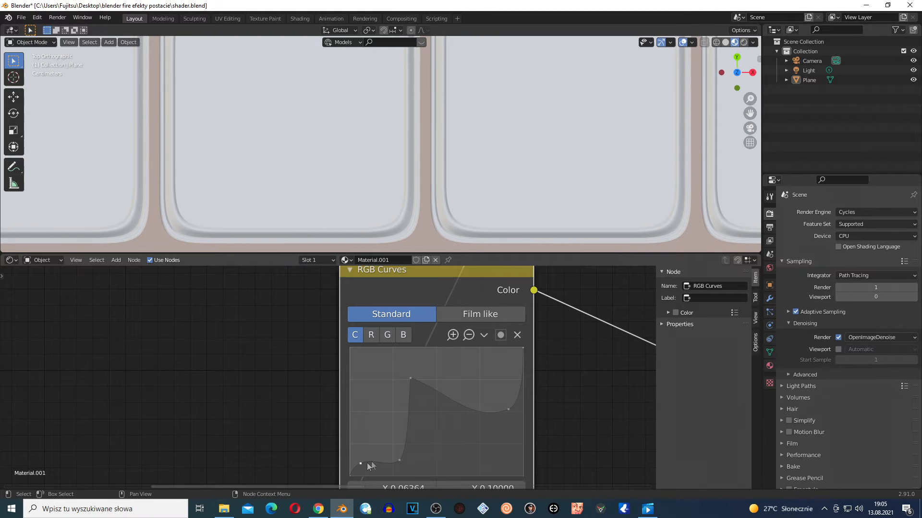
pyautogui.click(484, 335)
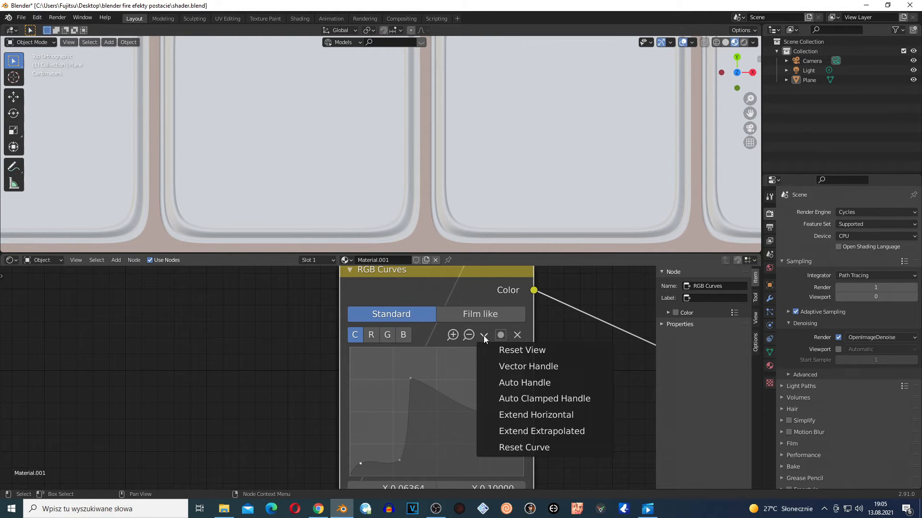
pyautogui.click(520, 383)
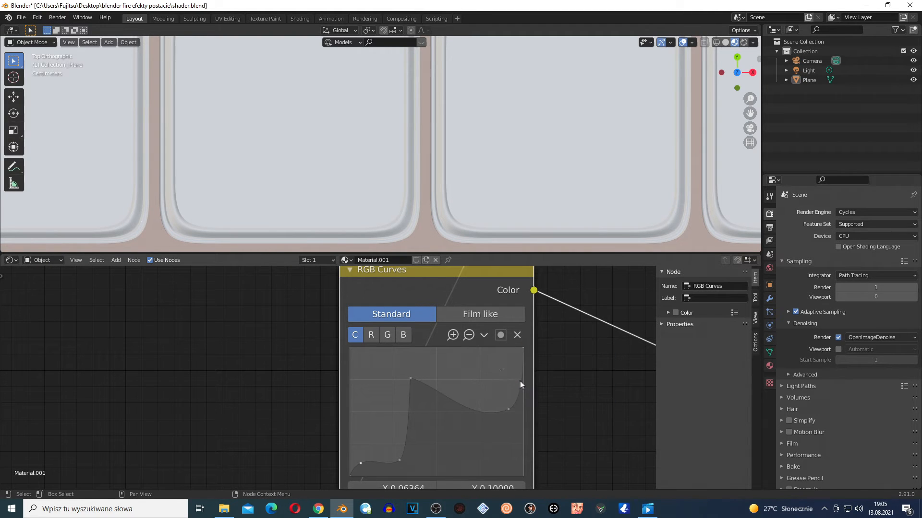
# Examine the reshaped tile relief across the whole plane in top and perspective views
pyautogui.scroll(-10, 489, 201)
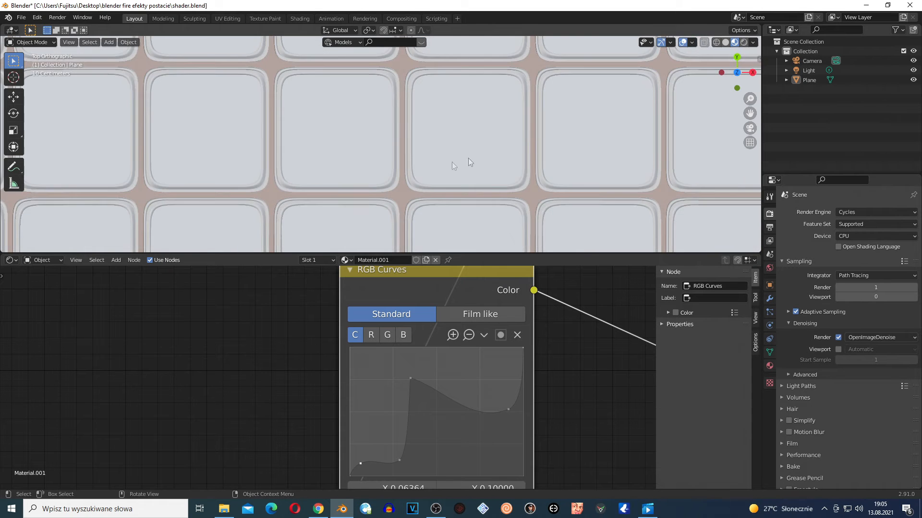
pyautogui.scroll(2, 379, 187)
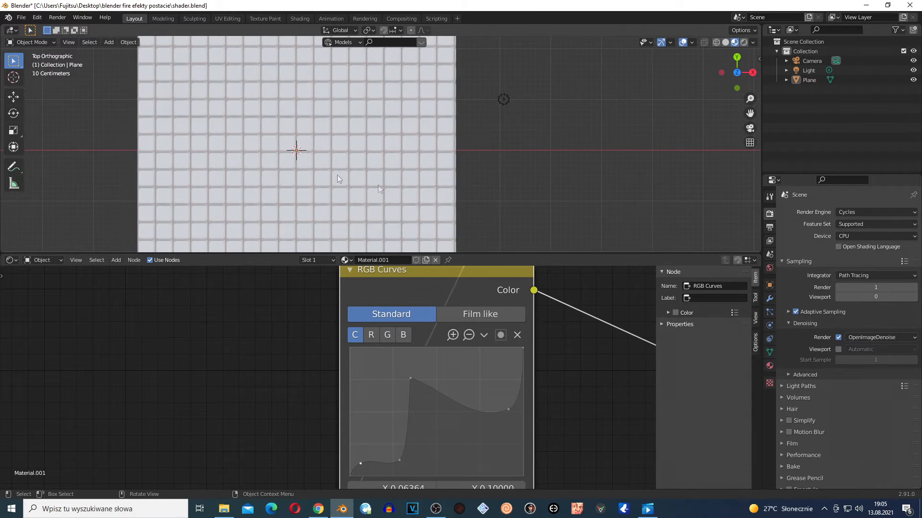
pyautogui.hotkey('shift', '`')
pyautogui.press('a')
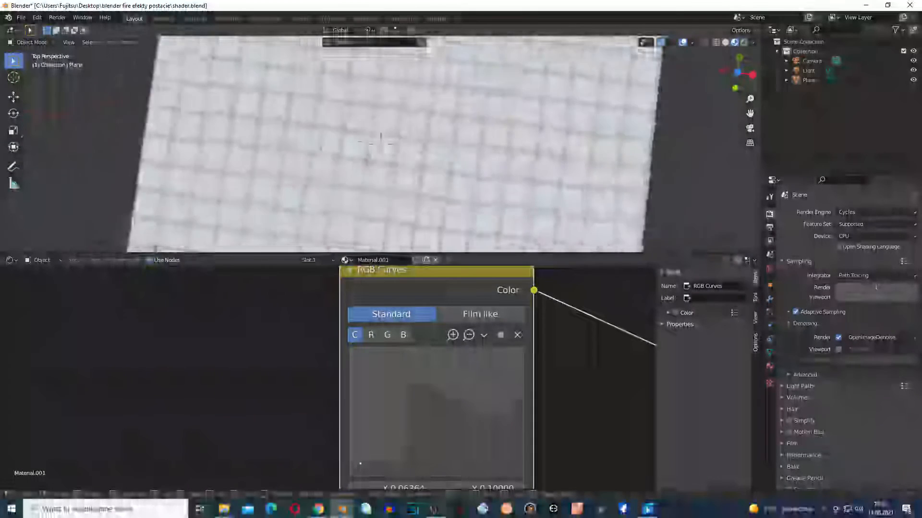
pyautogui.press('d')
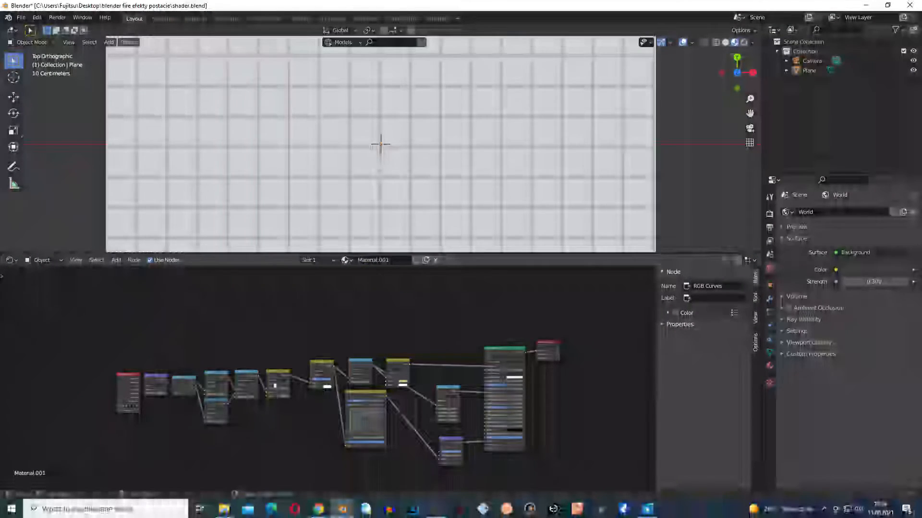
# Add a White Noise Texture node above the existing node chain
pyautogui.scroll(1, 198, 330)
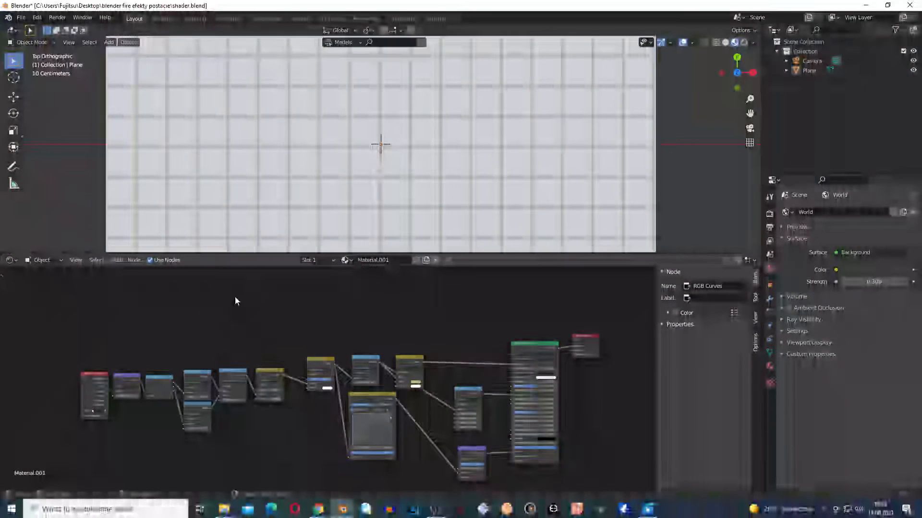
pyautogui.scroll(2, 223, 330)
pyautogui.hotkey('shift', 'a')
pyautogui.moveTo(214, 325)
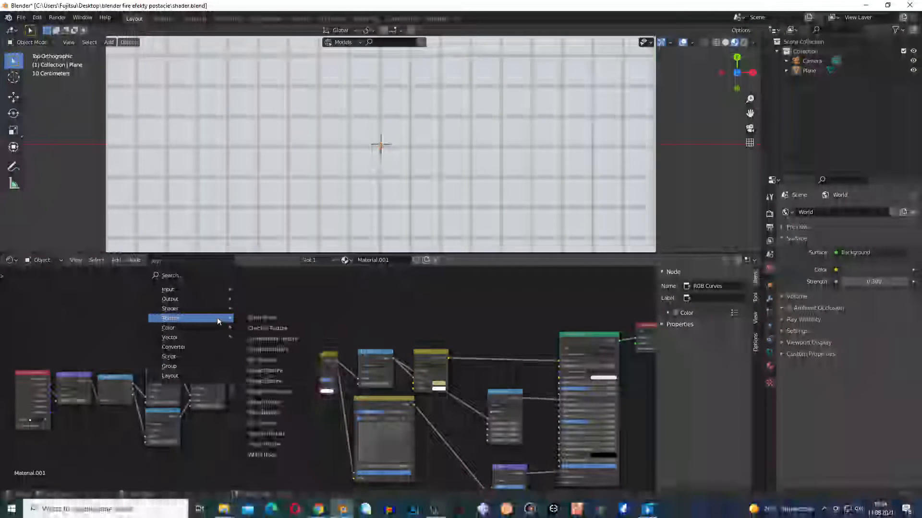
pyautogui.click(288, 455)
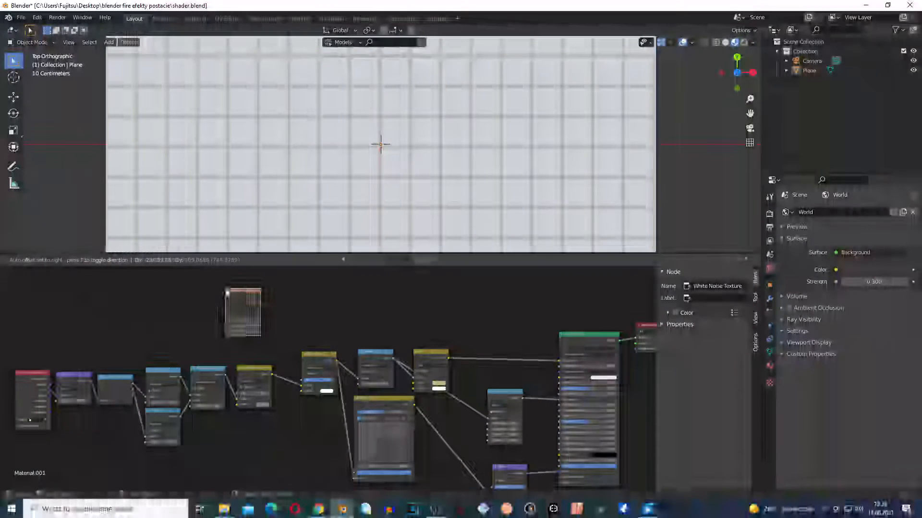
pyautogui.click(235, 297)
# Duplicate the Scale vector math node next to the White Noise Texture and switch the copy's operation to Snap
pyautogui.click(72, 386)
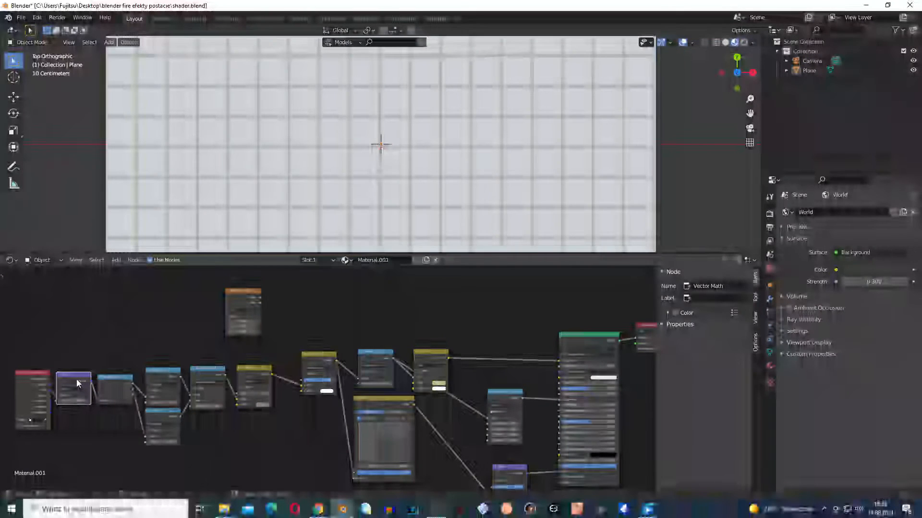
pyautogui.hotkey('shift', 'd')
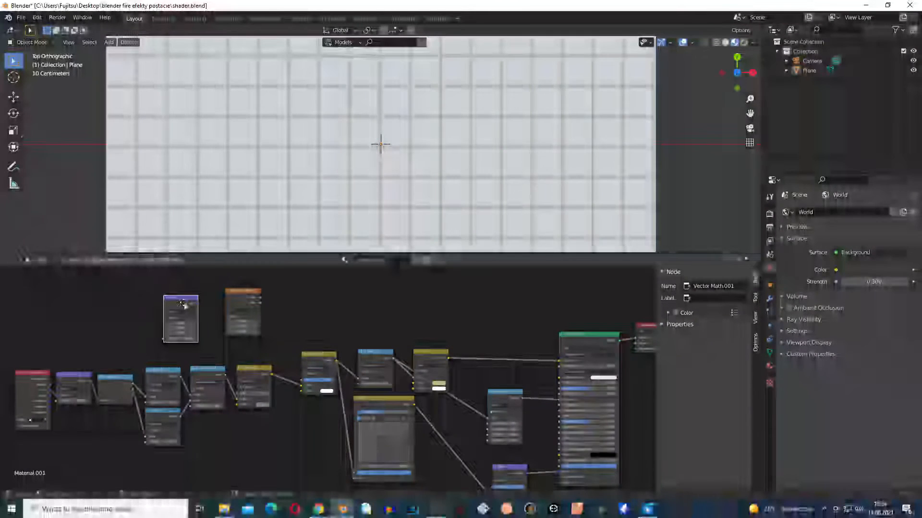
pyautogui.click(185, 306)
pyautogui.scroll(2, 205, 313)
pyautogui.scroll(2, 192, 314)
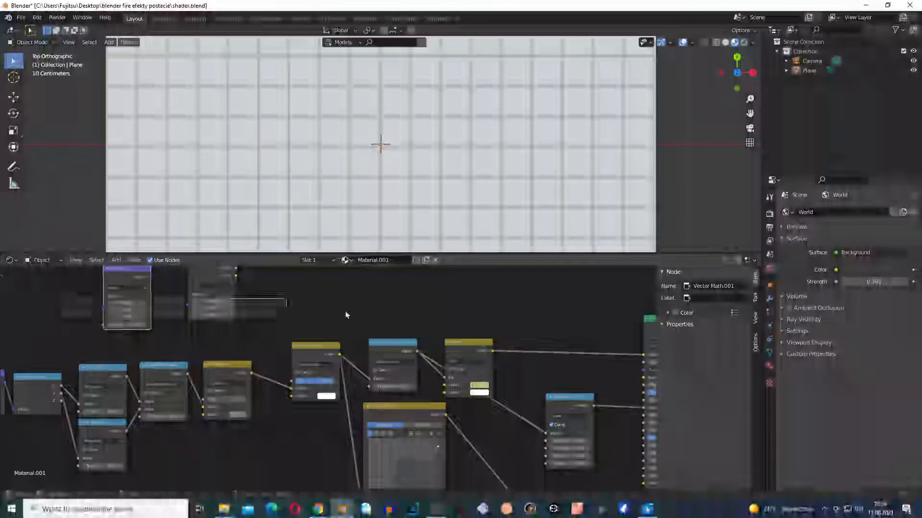
pyautogui.moveTo(138, 279); pyautogui.dragTo(293, 284)
pyautogui.click(170, 323)
pyautogui.moveTo(183, 328); pyautogui.dragTo(185, 370, button='middle')
pyautogui.scroll(3, 275, 363)
pyautogui.click(181, 283)
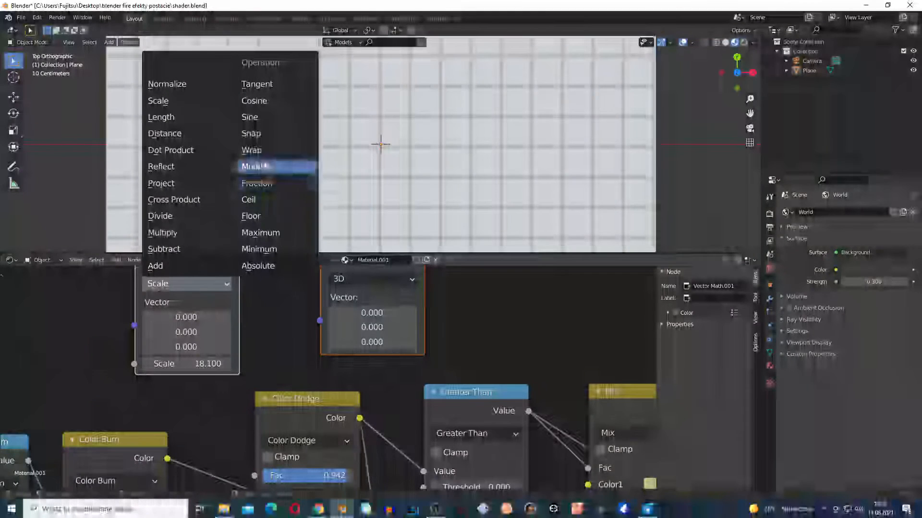
pyautogui.click(259, 134)
# Link the Snap output to the White Noise Texture's Vector input, and the Scale node's output to Snap's Vector input
pyautogui.scroll(-2, 249, 317)
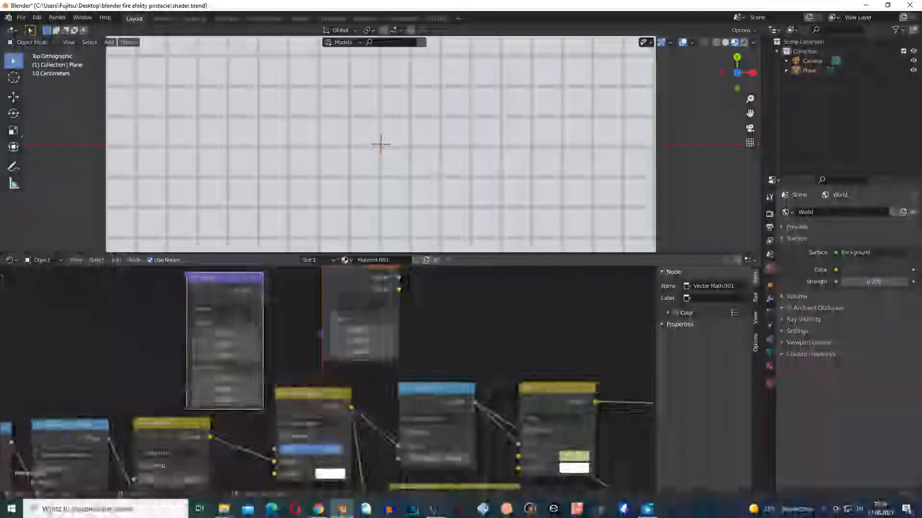
pyautogui.moveTo(261, 292); pyautogui.dragTo(322, 319)
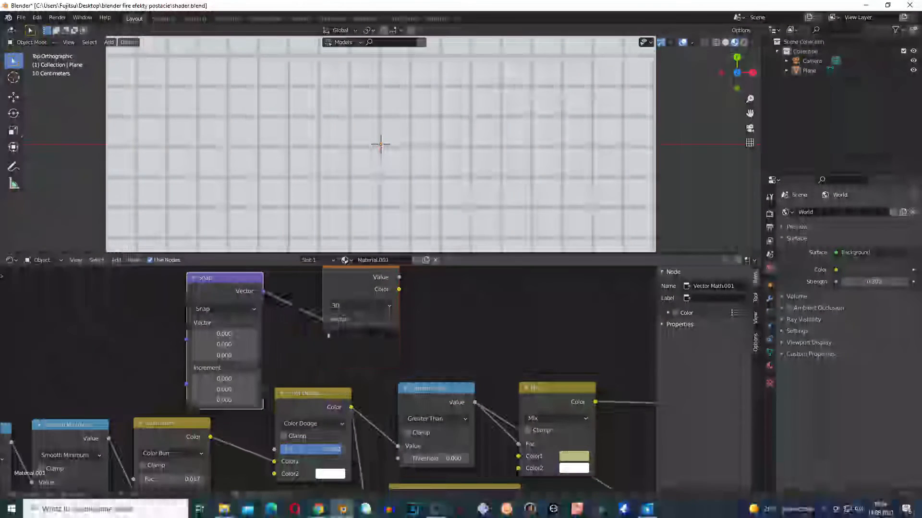
pyautogui.moveTo(216, 284); pyautogui.dragTo(207, 252)
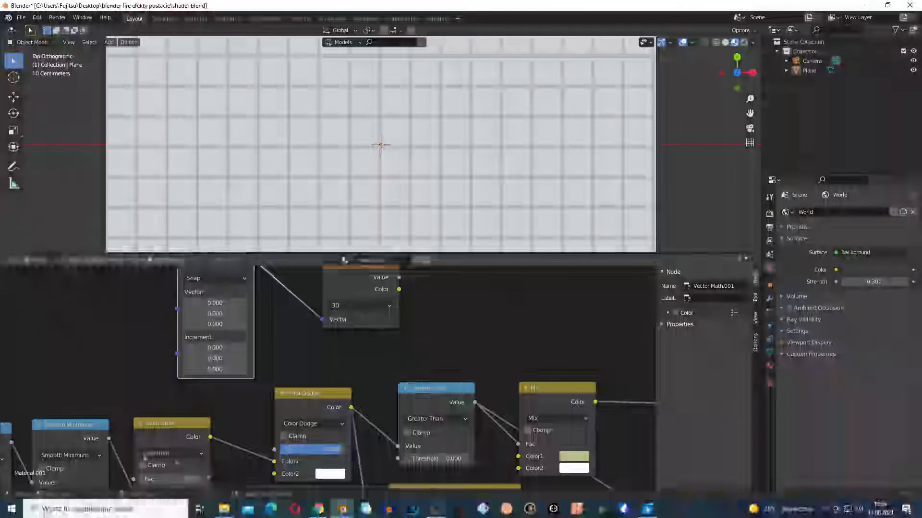
pyautogui.scroll(-5, 154, 341)
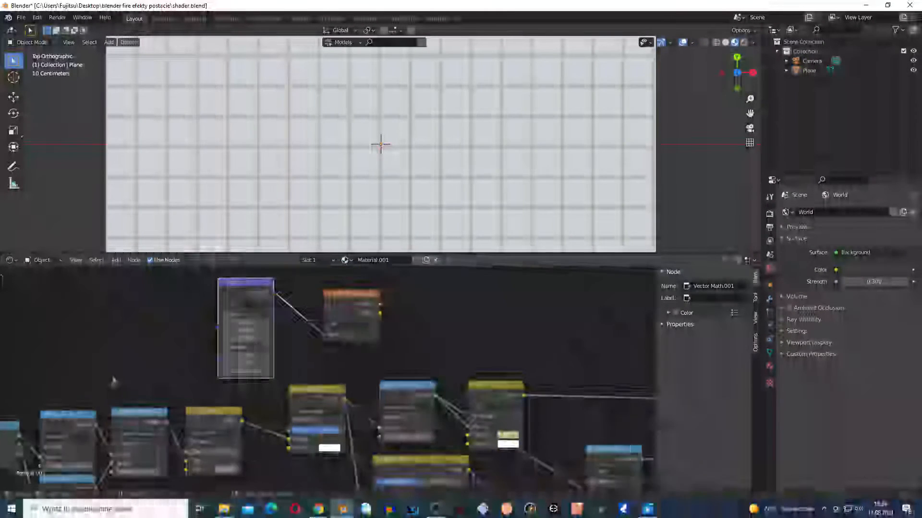
pyautogui.click(72, 419)
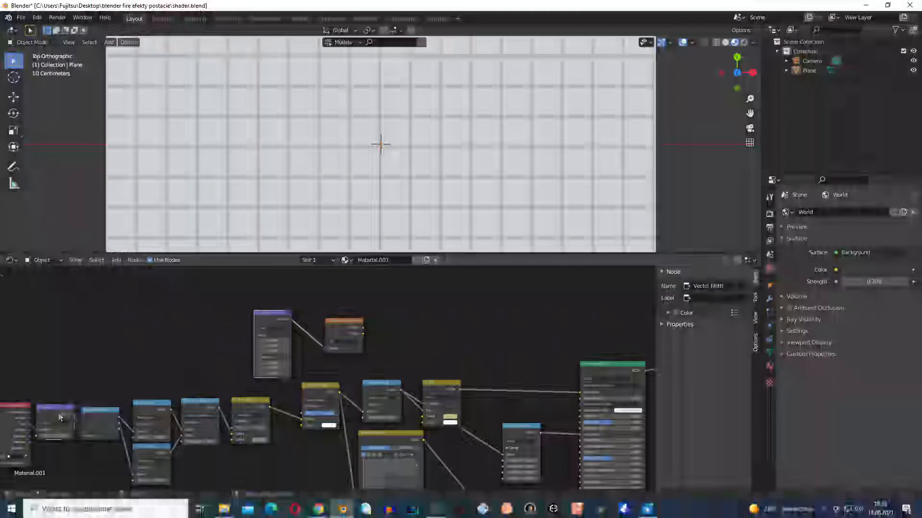
pyautogui.moveTo(75, 412); pyautogui.dragTo(253, 341)
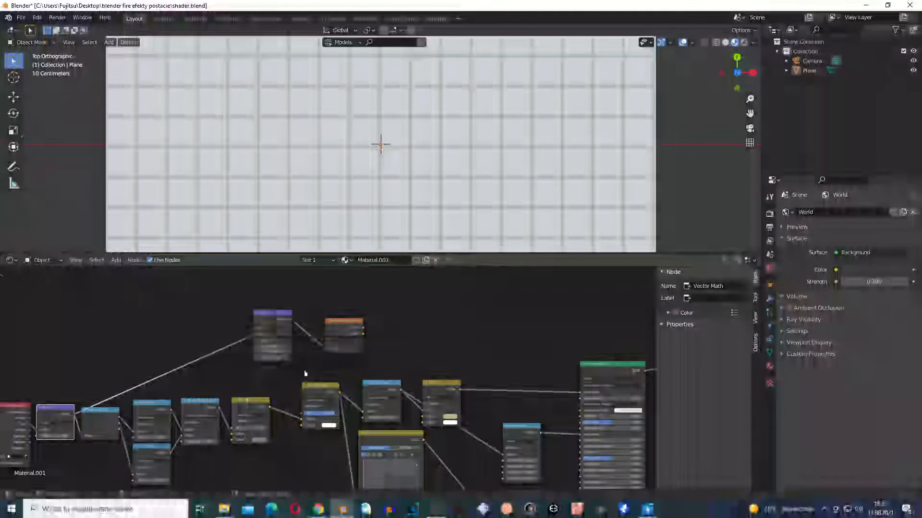
# Set the Snap node's Increment to 1.000 on all three axes
pyautogui.scroll(2, 307, 374)
pyautogui.scroll(6, 308, 374)
pyautogui.doubleClick(195, 304)
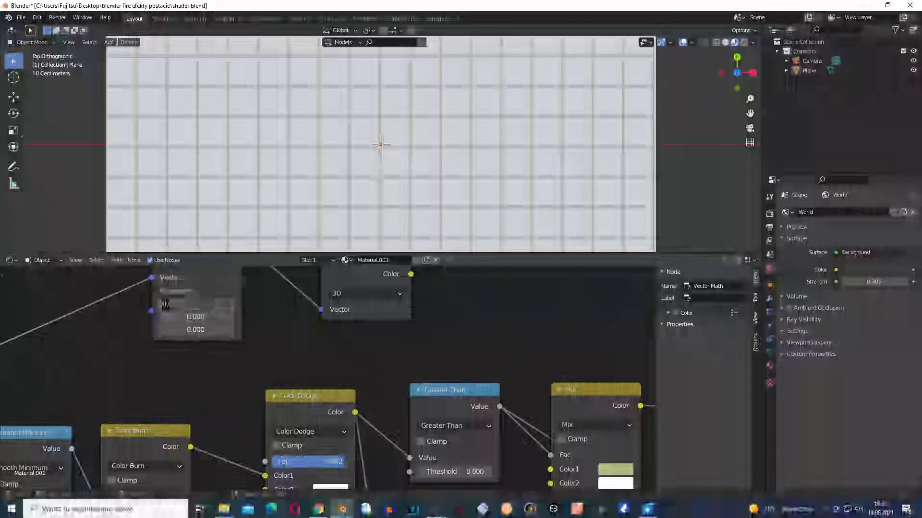
pyautogui.write('1')
pyautogui.press('Tab')
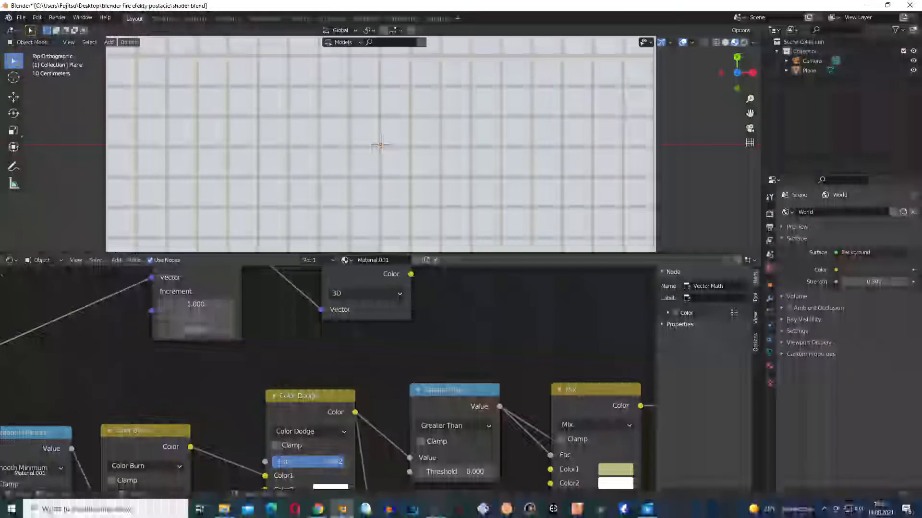
pyautogui.write('1')
pyautogui.press('Tab')
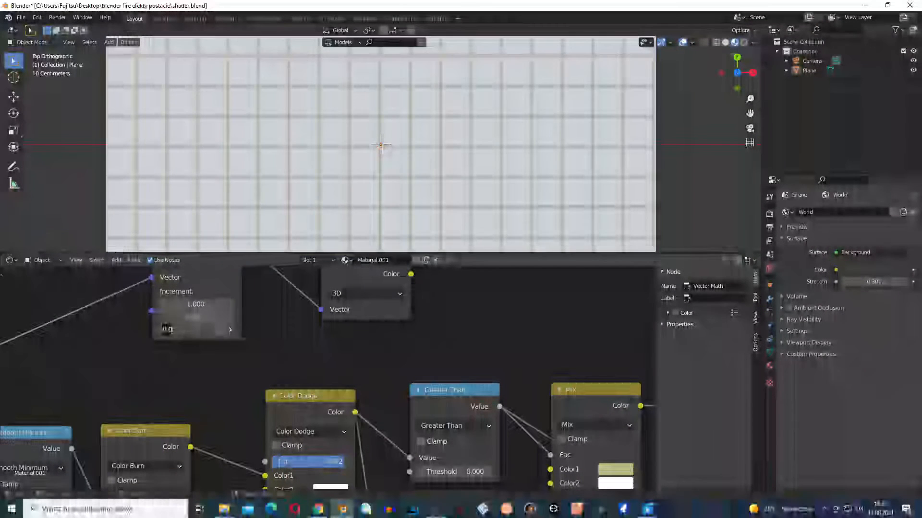
pyautogui.press('Return')
# Duplicate the Greater Than node and place the copy just after the White Noise Texture node
pyautogui.scroll(-5, 439, 319)
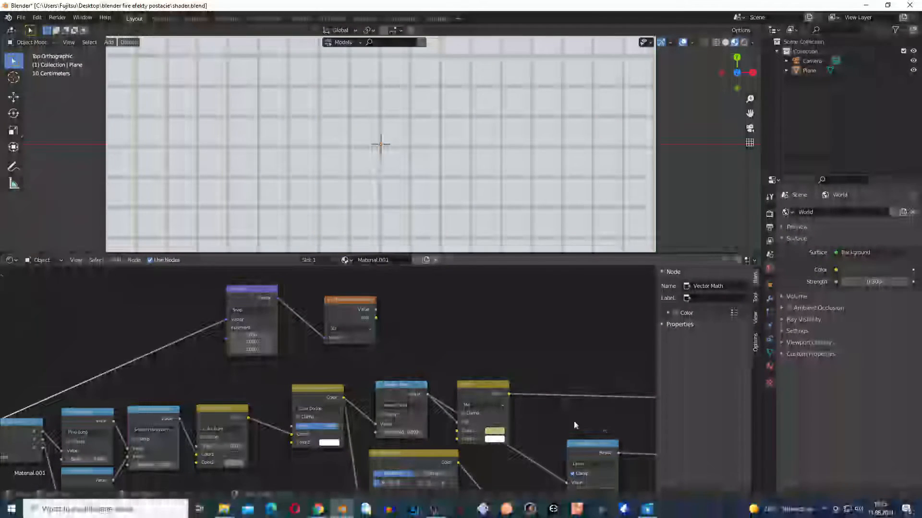
pyautogui.scroll(1, 566, 398)
pyautogui.scroll(5, 590, 401)
pyautogui.scroll(-6, 591, 391)
pyautogui.scroll(5, 530, 422)
pyautogui.scroll(2, 538, 440)
pyautogui.click(486, 409)
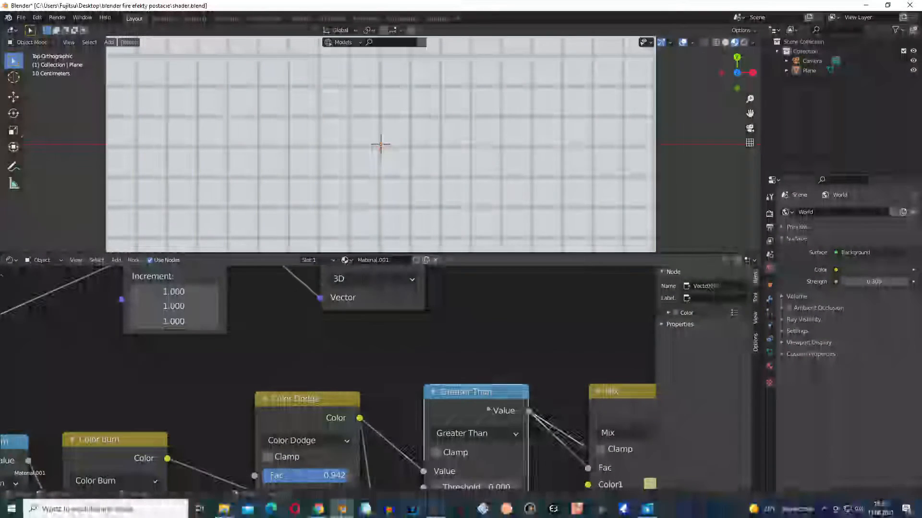
pyautogui.scroll(-3, 486, 409)
pyautogui.hotkey('shift', 'd')
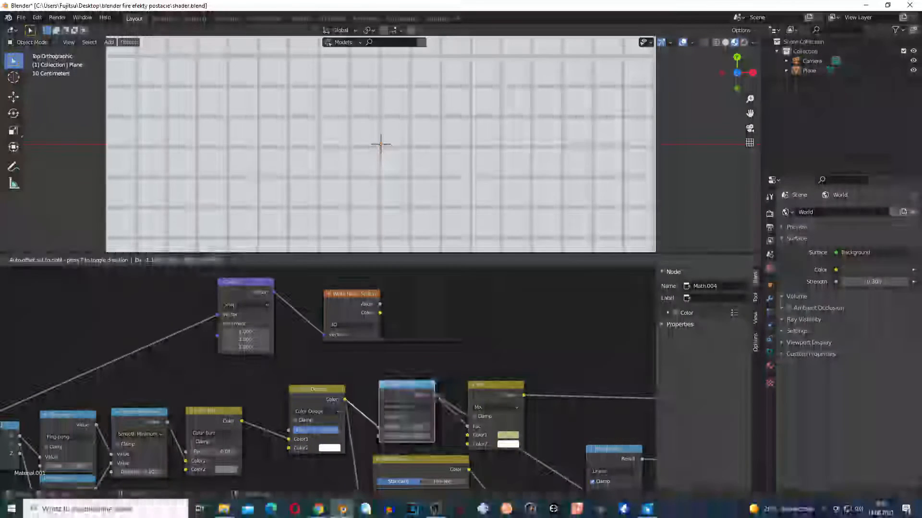
pyautogui.click(381, 311)
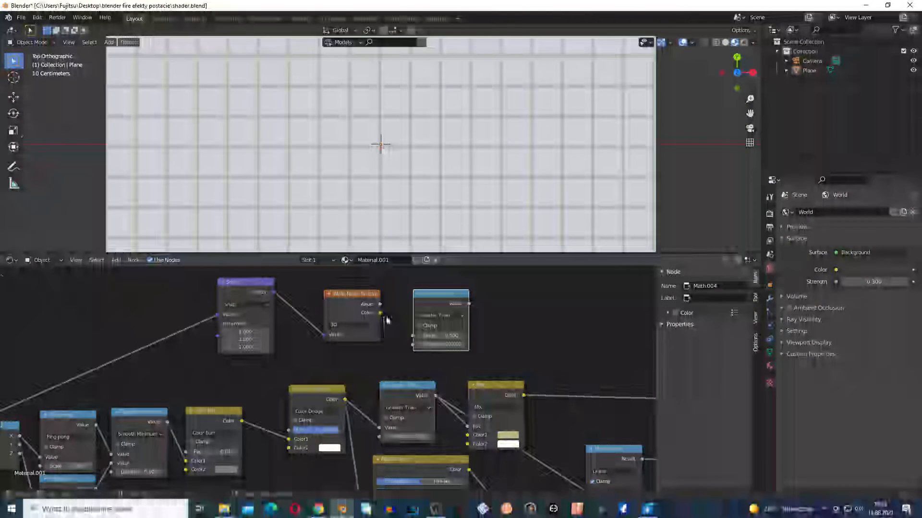
# Link the White Noise Texture's Value output to the Value input of the duplicated Greater Than node
pyautogui.moveTo(380, 312); pyautogui.dragTo(412, 335)
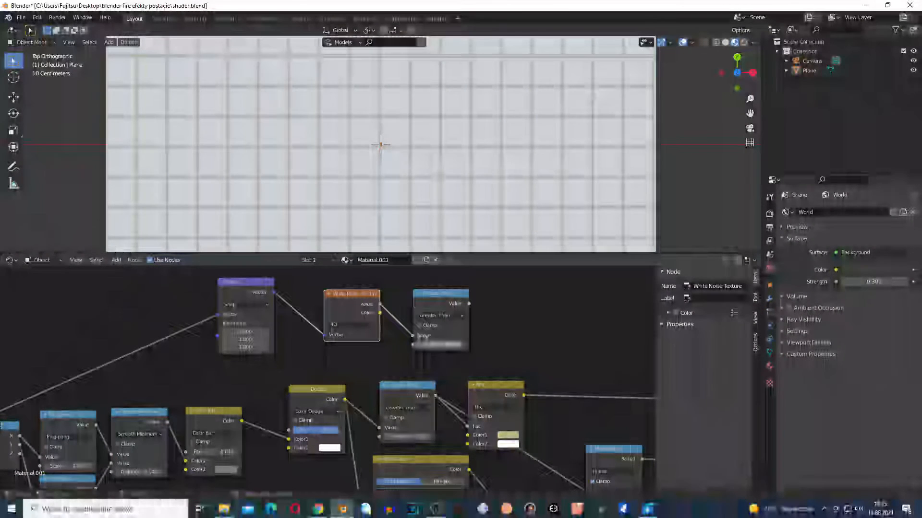
pyautogui.scroll(2, 465, 339)
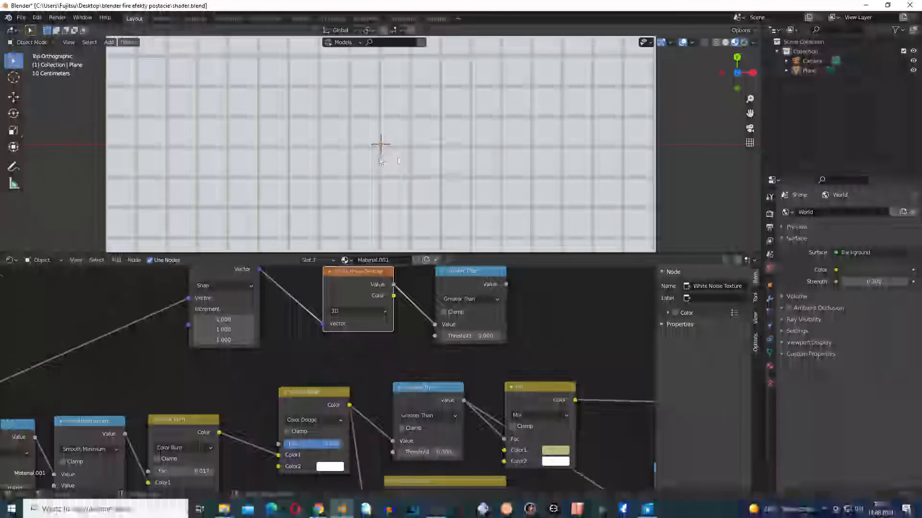
pyautogui.scroll(-4, 406, 151)
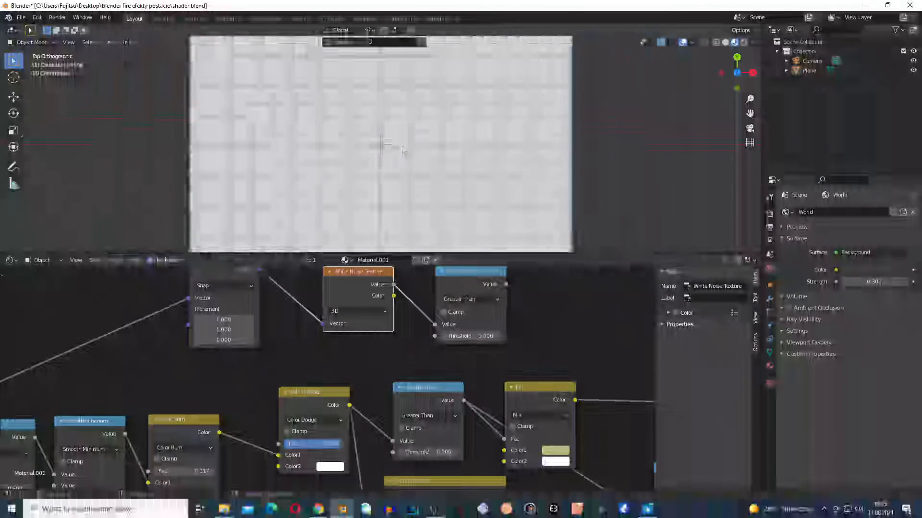
pyautogui.scroll(-1, 375, 164)
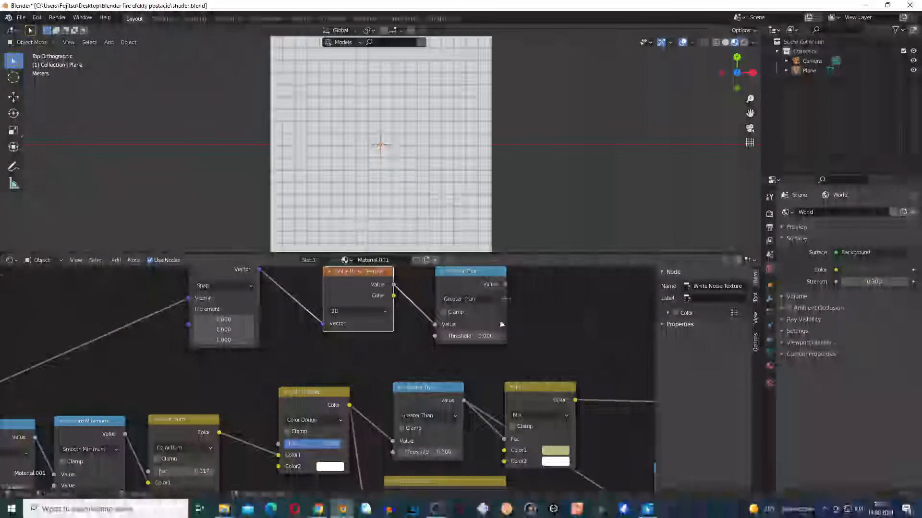
# Duplicate the Mix node, place the copy after the upper Greater Than node, and link that node's Value output to the copy's Fac
pyautogui.scroll(-1, 502, 322)
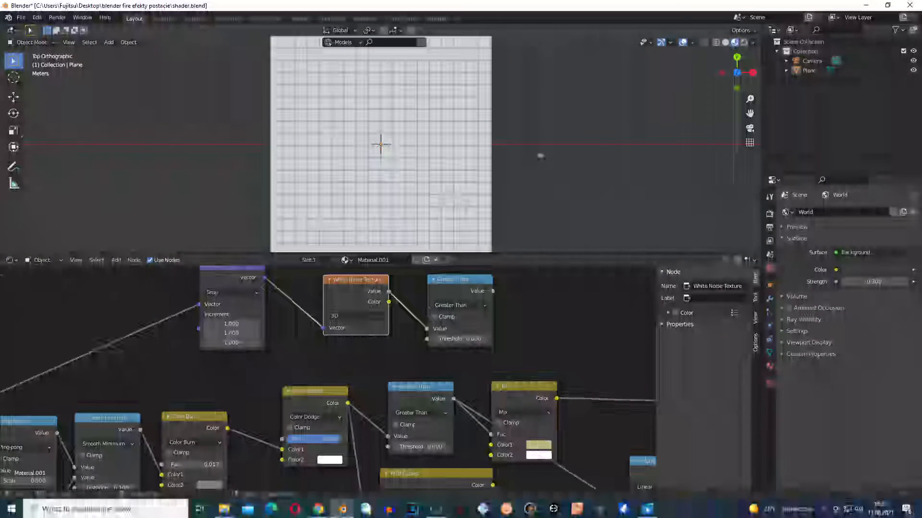
pyautogui.scroll(-1, 490, 314)
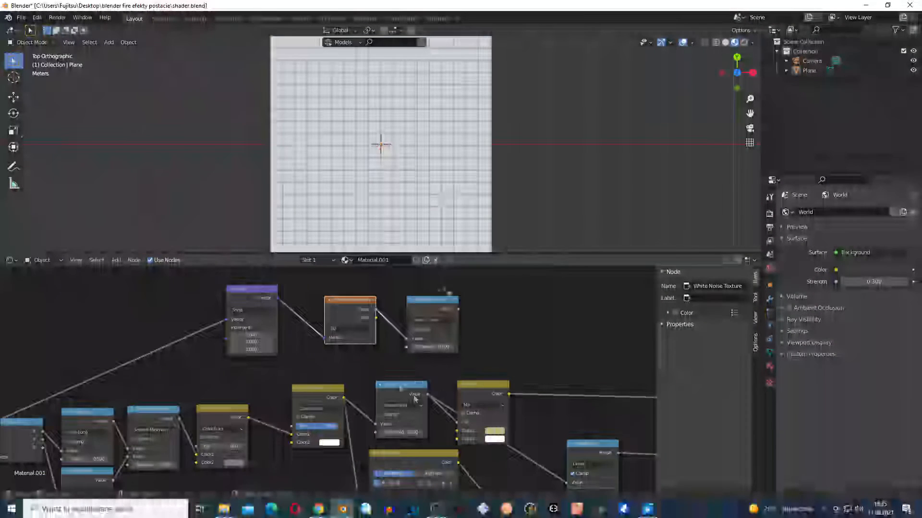
pyautogui.scroll(-1, 510, 349)
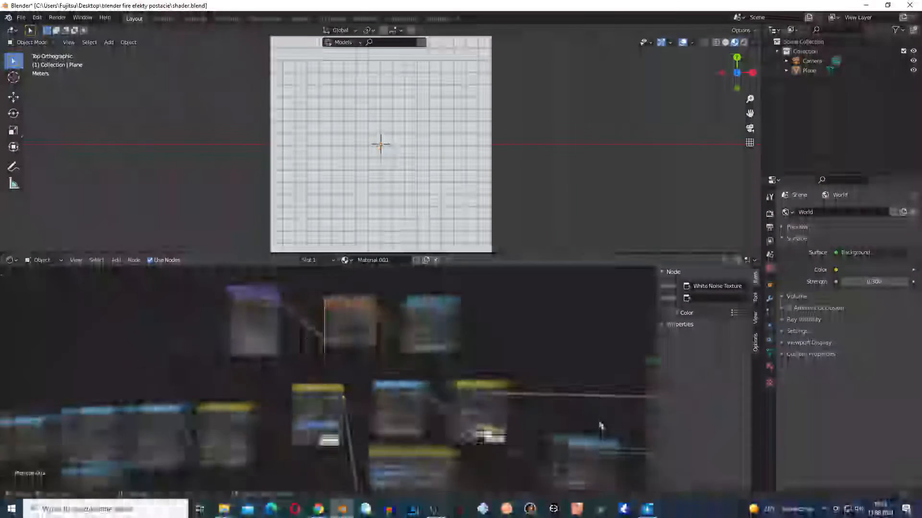
pyautogui.scroll(2, 536, 402)
pyautogui.click(536, 401)
pyautogui.hotkey('shift', 'd')
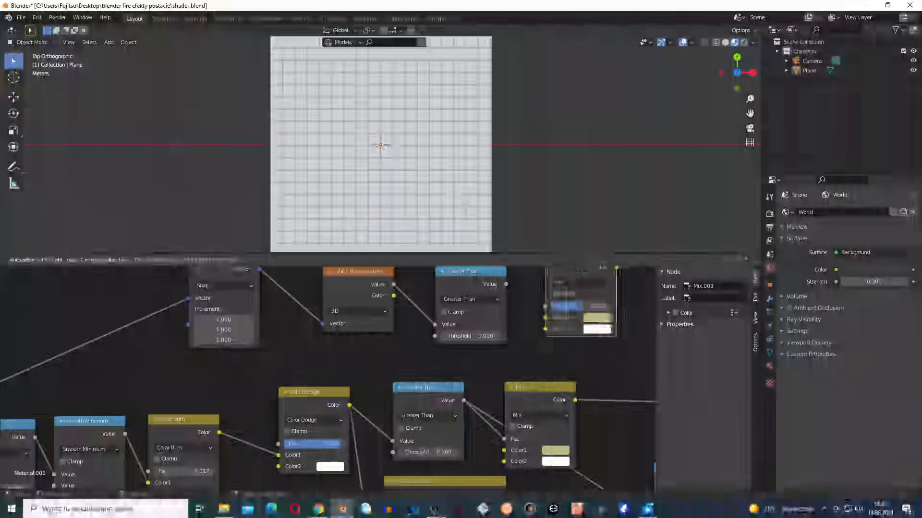
pyautogui.moveTo(506, 284); pyautogui.dragTo(545, 306)
# Change Color1 of the duplicated Mix node to a saturated purple
pyautogui.click(597, 317)
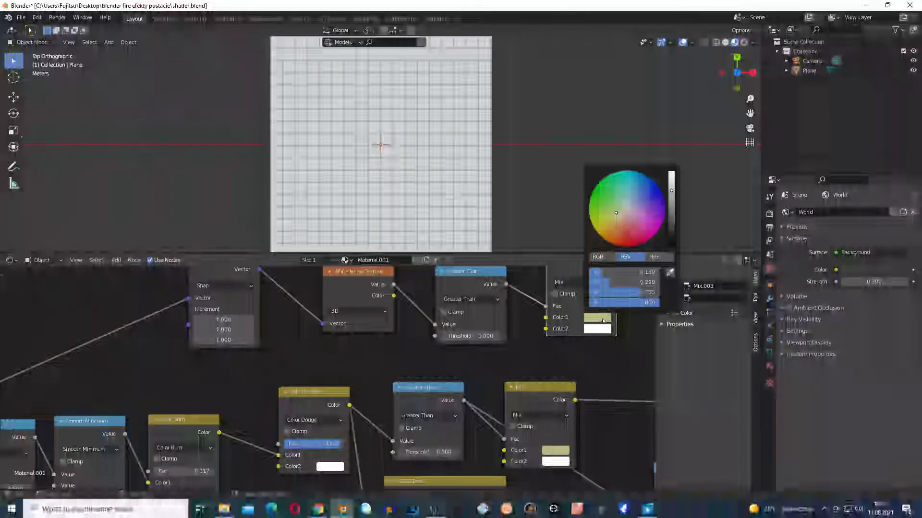
pyautogui.moveTo(623, 240); pyautogui.dragTo(630, 239)
pyautogui.scroll(-3, 618, 350)
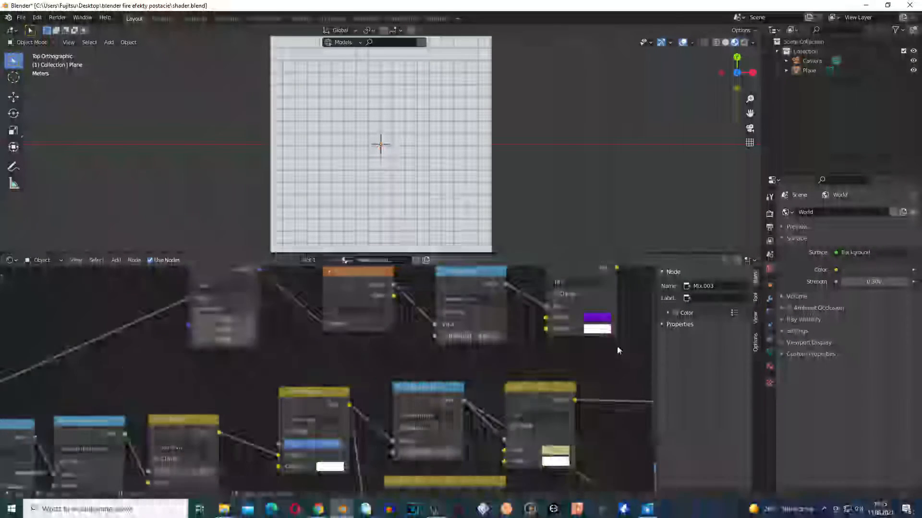
# Move the original Mix node closer to the Principled BSDF and link the purple Mix node's Color output to its Color2 input
pyautogui.scroll(-2, 601, 367)
pyautogui.moveTo(454, 383); pyautogui.dragTo(548, 351)
pyautogui.moveTo(510, 312); pyautogui.dragTo(532, 398)
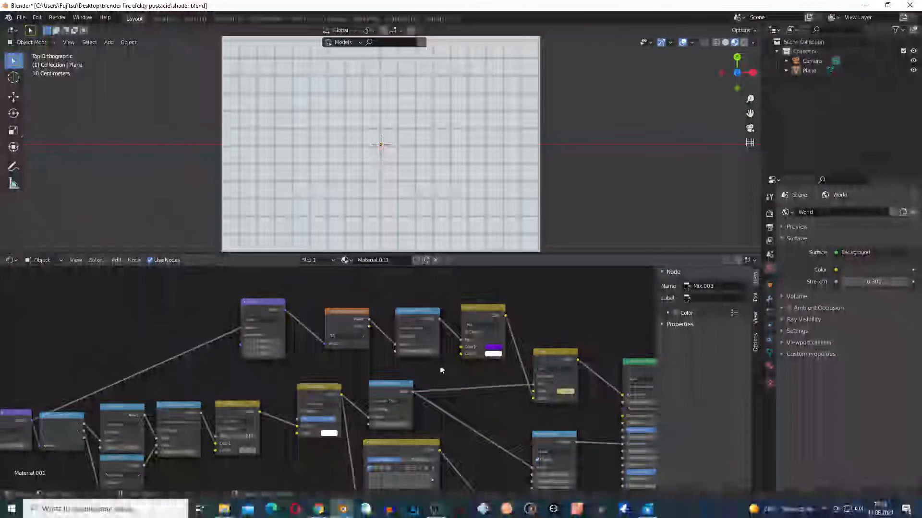
# Try thresholds of 0.200 and 0.100 on the Greater Than node following the White Noise Texture
pyautogui.scroll(2, 502, 371)
pyautogui.scroll(1, 507, 364)
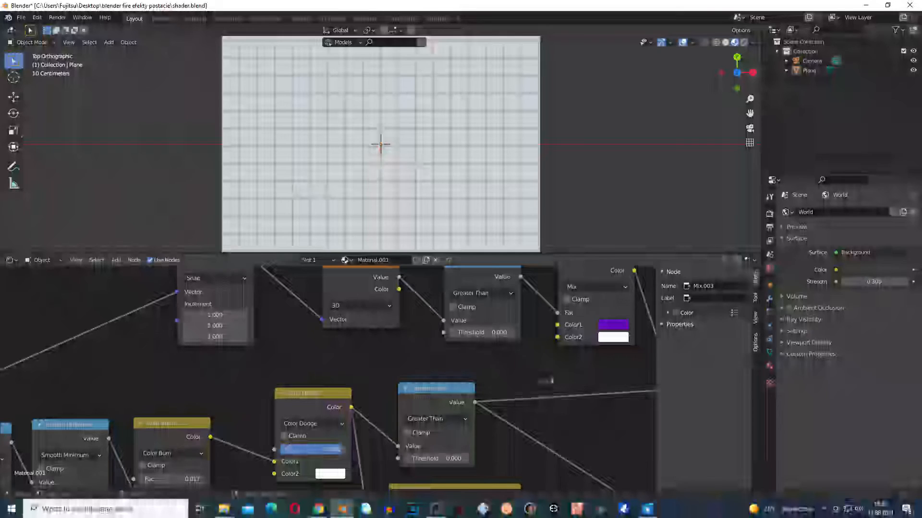
pyautogui.moveTo(474, 332)
pyautogui.mouseDown()
pyautogui.moveTo(498, 332)
pyautogui.moveTo(482, 333)
pyautogui.mouseUp()
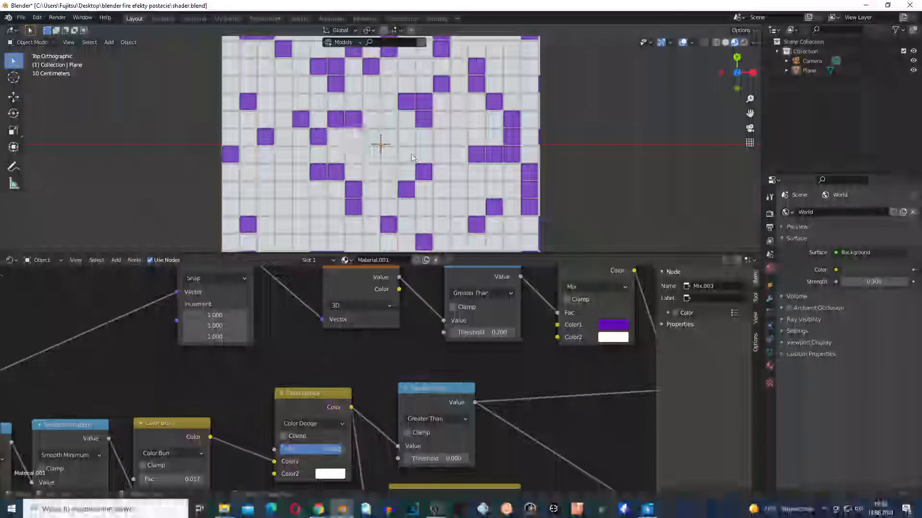
pyautogui.scroll(2, 518, 316)
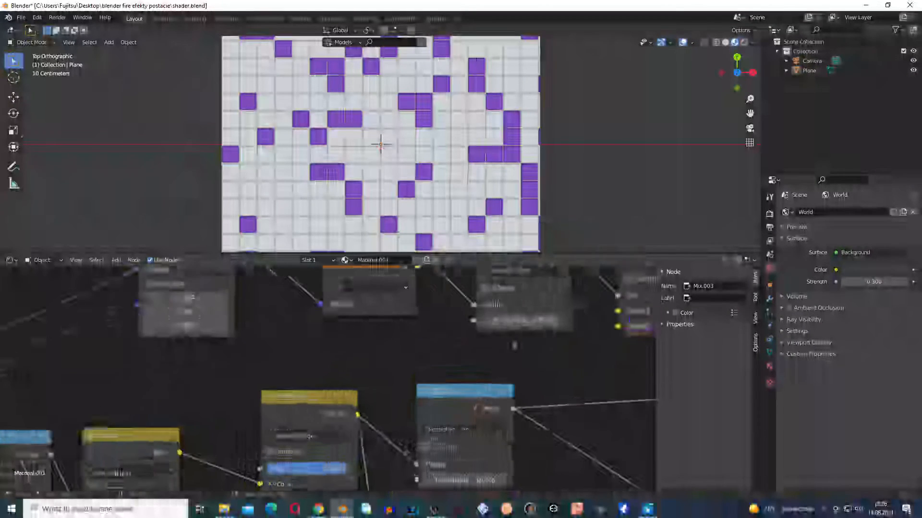
pyautogui.moveTo(519, 316); pyautogui.dragTo(516, 317)
pyautogui.moveTo(522, 321); pyautogui.dragTo(515, 320)
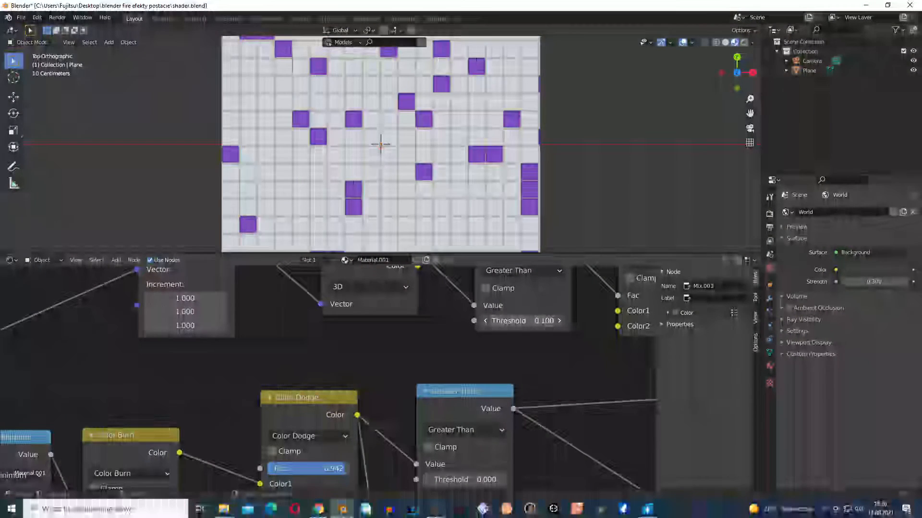
# Switch the White Noise Texture to 4D and set the threshold of the Greater Than node after it to 0.300
pyautogui.click(353, 287)
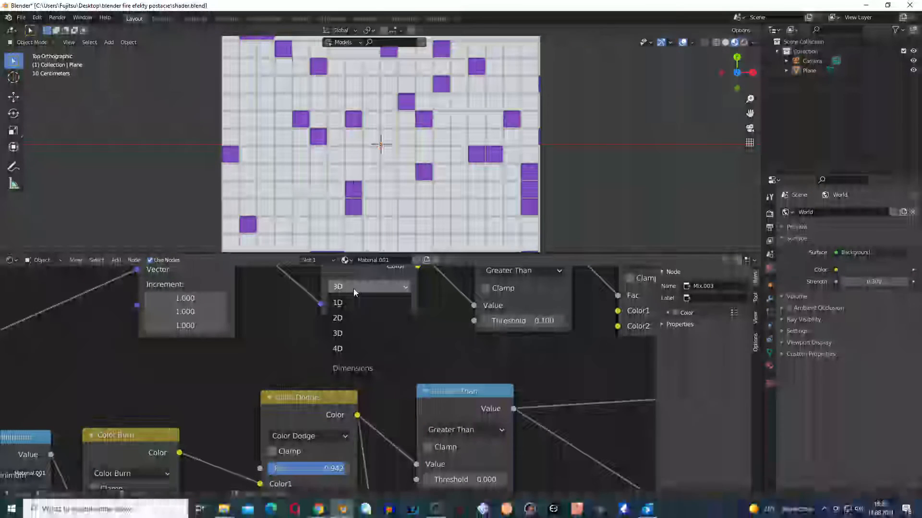
pyautogui.click(357, 349)
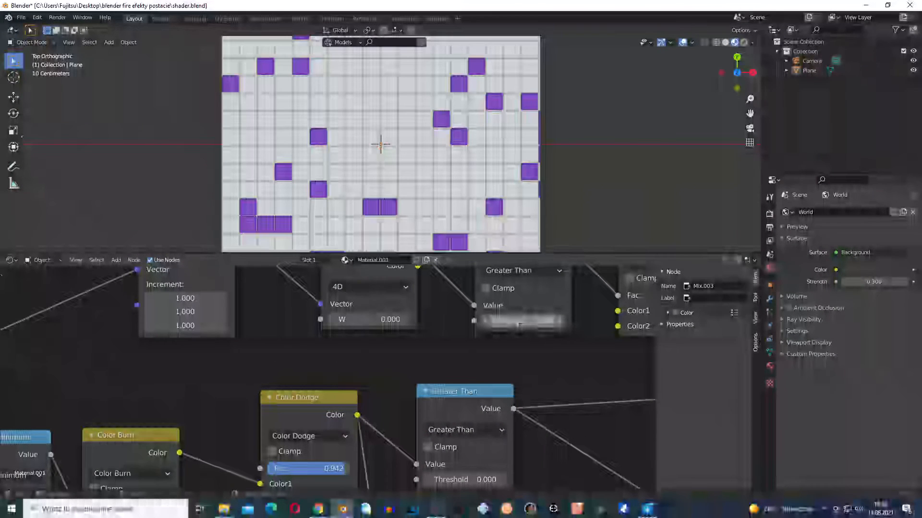
pyautogui.moveTo(523, 320)
pyautogui.mouseDown()
pyautogui.moveTo(501, 321)
pyautogui.moveTo(530, 320)
pyautogui.mouseUp()
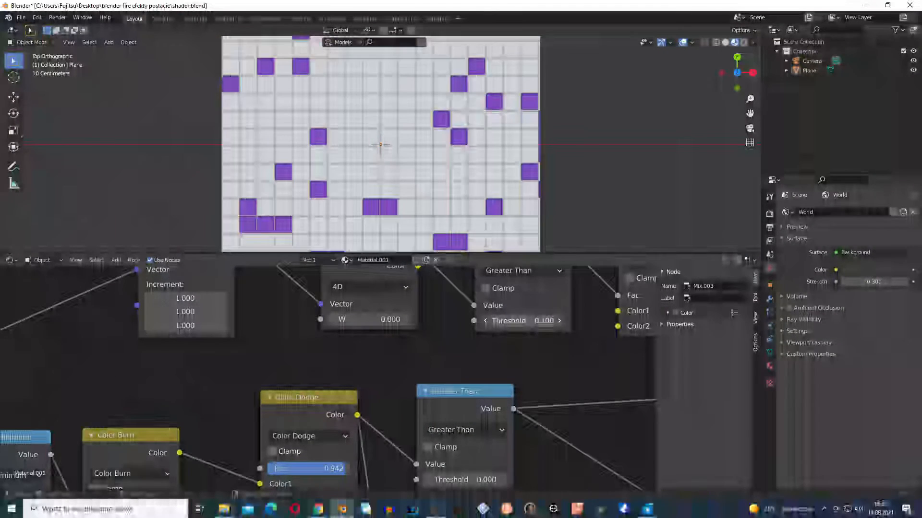
pyautogui.click(559, 321)
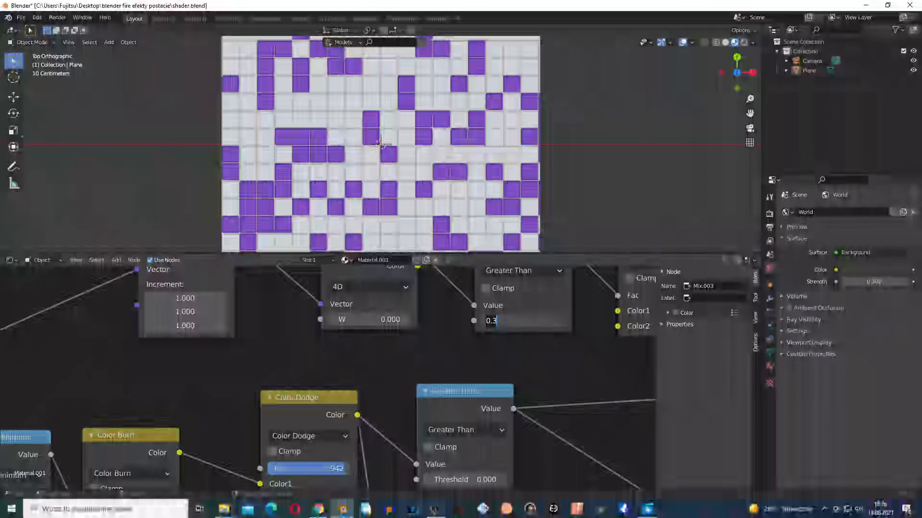
# Select all nodes of the tile material's node tree
pyautogui.scroll(-5, 585, 300)
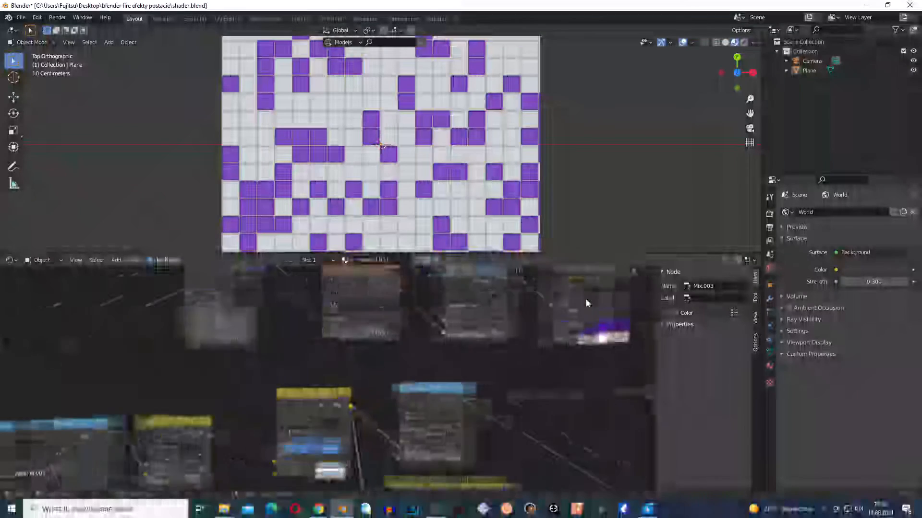
pyautogui.scroll(-4, 502, 336)
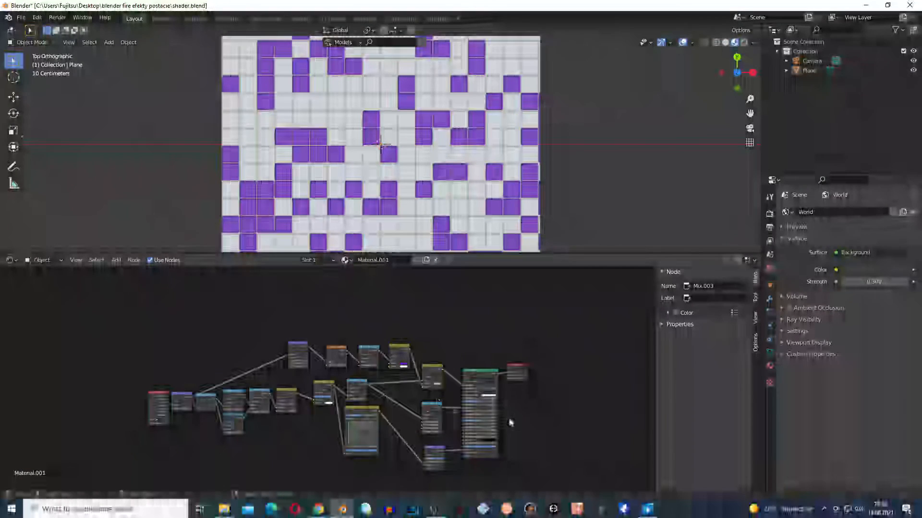
pyautogui.moveTo(62, 284); pyautogui.dragTo(643, 458)
pyautogui.moveTo(596, 476); pyautogui.dragTo(91, 315)
# Examine the complete node tree and the resulting tile pattern on the plane at different magnifications
pyautogui.scroll(5, 448, 349)
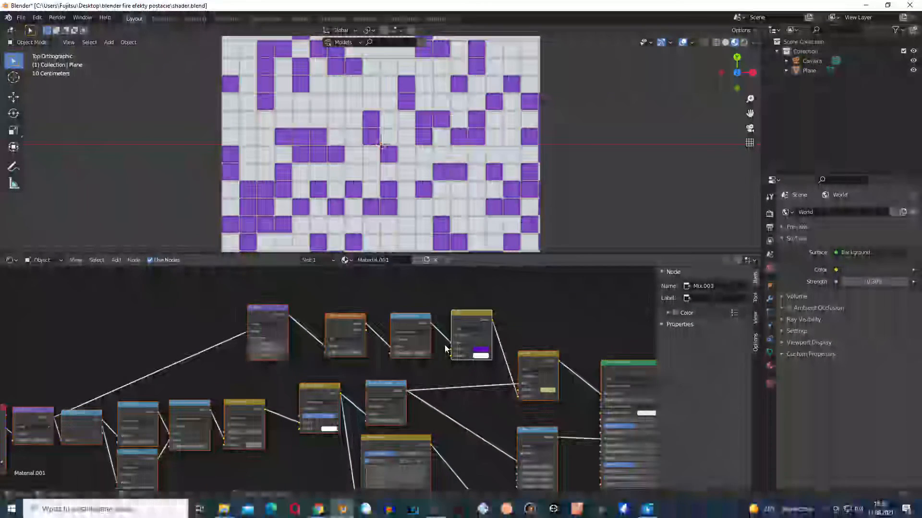
pyautogui.scroll(-2, 448, 349)
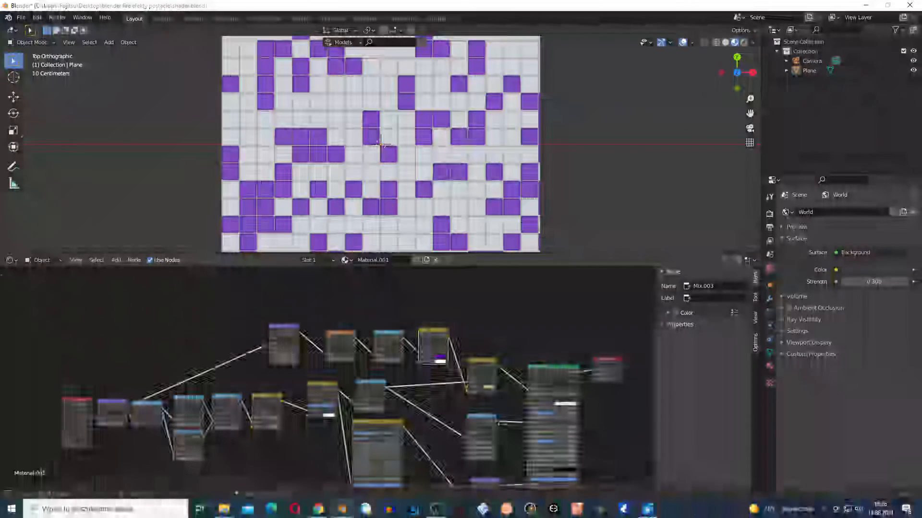
pyautogui.scroll(1, 331, 381)
pyautogui.scroll(3, 454, 182)
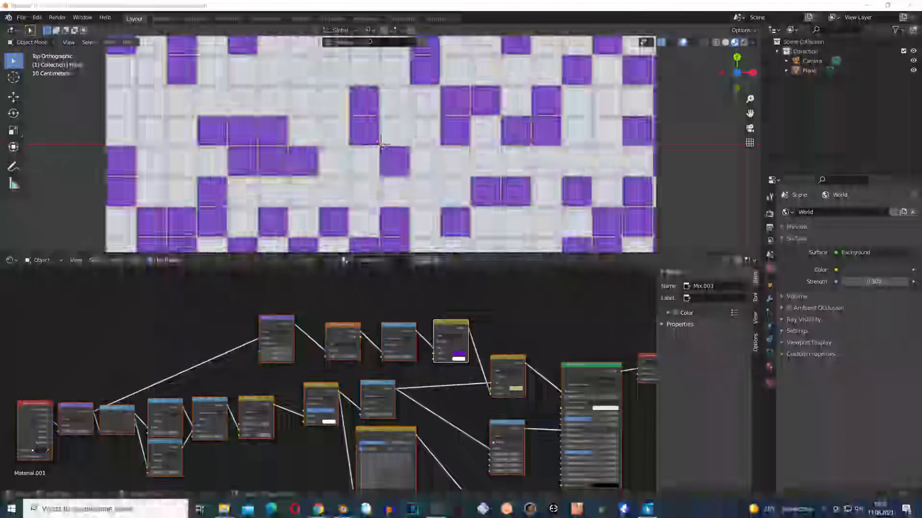
pyautogui.scroll(6, 464, 382)
pyautogui.scroll(5, 470, 372)
pyautogui.moveTo(495, 329); pyautogui.dragTo(513, 330)
pyautogui.scroll(-3, 514, 190)
pyautogui.scroll(-4, 576, 449)
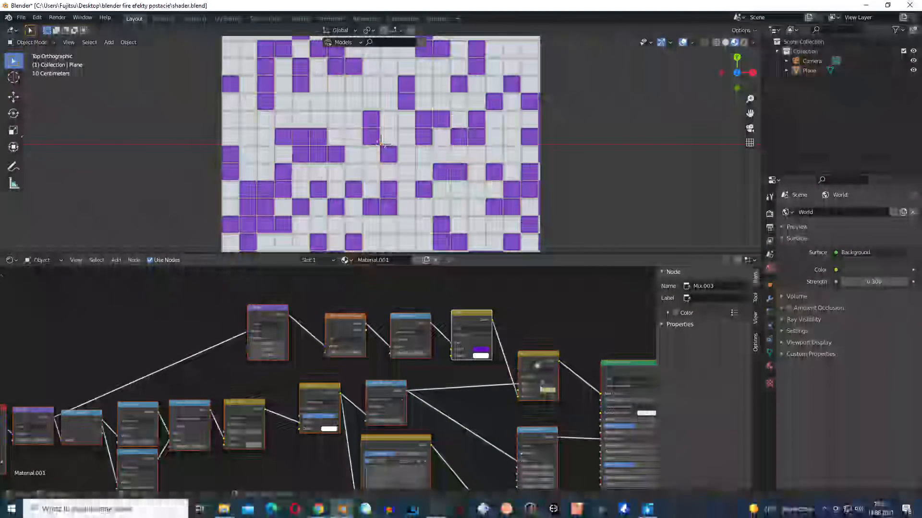
# Change the upper Mix node's Color1 to blue-violet and preview the plane in Rendered viewport shading
pyautogui.scroll(2, 618, 437)
pyautogui.scroll(1, 533, 358)
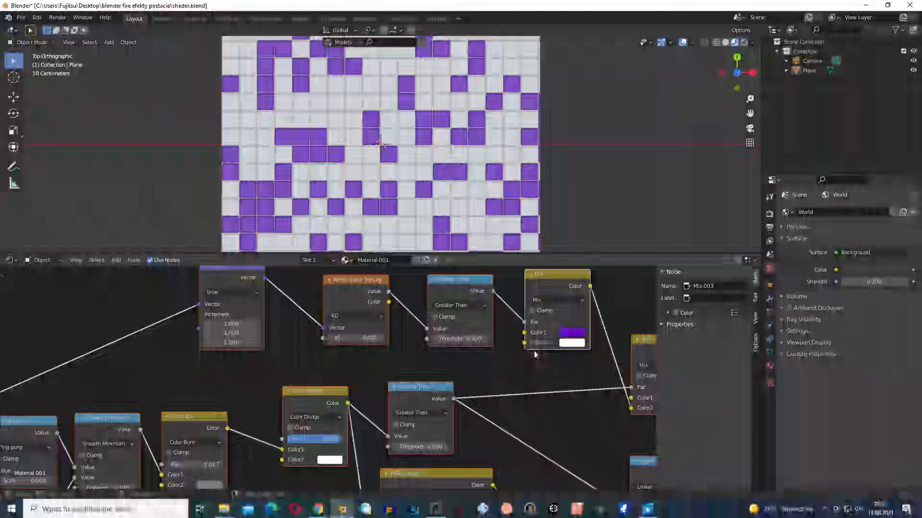
pyautogui.click(564, 331)
pyautogui.moveTo(604, 259)
pyautogui.mouseDown()
pyautogui.moveTo(596, 261)
pyautogui.moveTo(583, 211)
pyautogui.moveTo(606, 202)
pyautogui.moveTo(624, 225)
pyautogui.mouseUp()
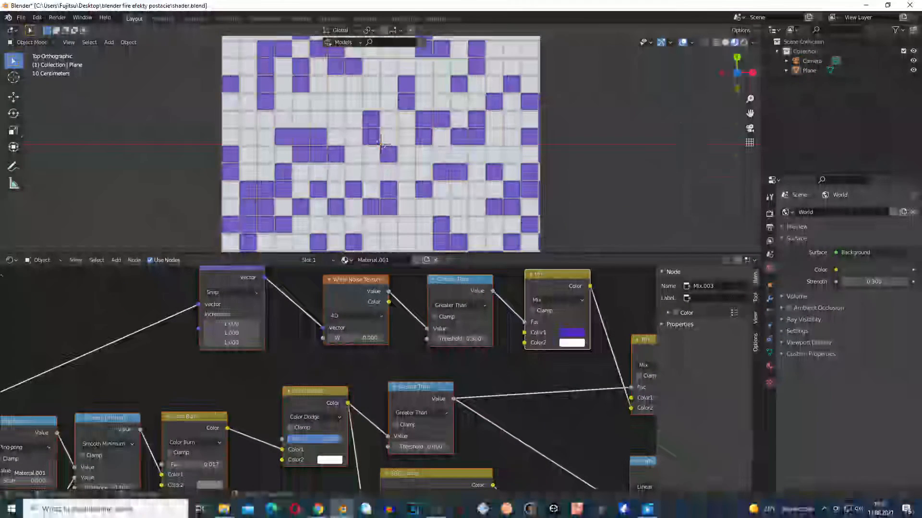
pyautogui.click(743, 43)
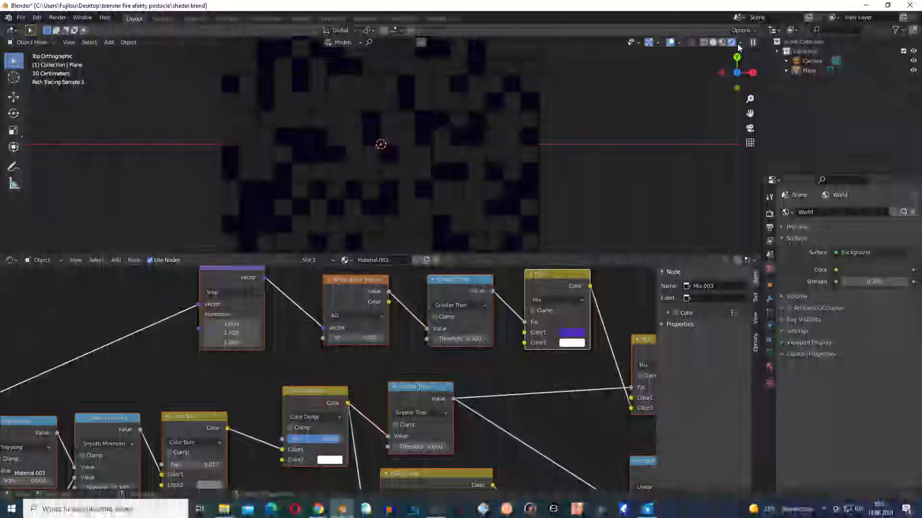